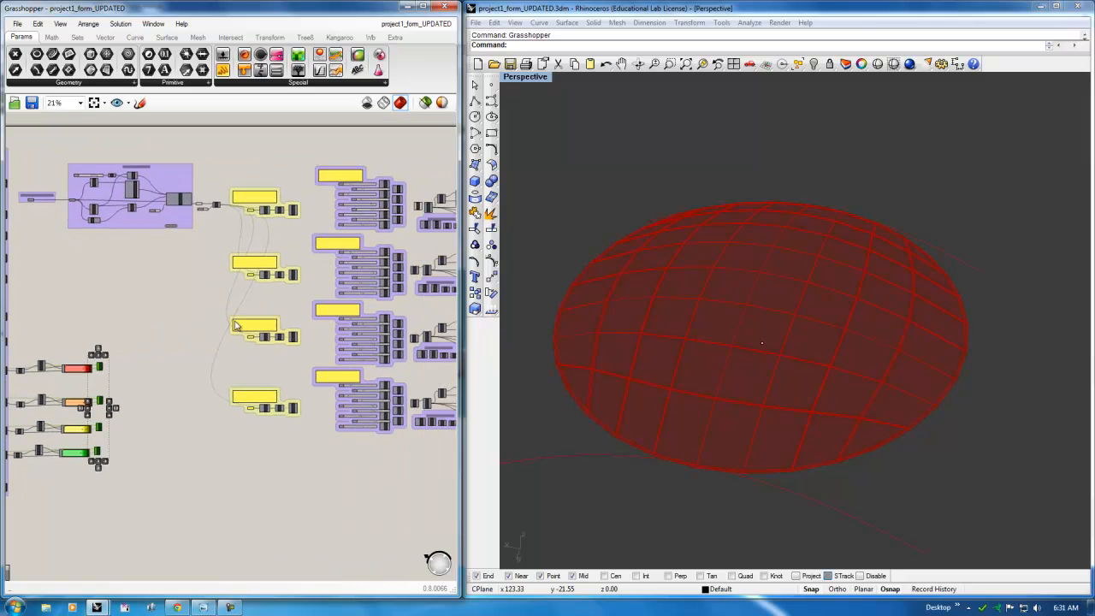
Disable the preview of the mesh parameter fed by Kangaroo's GeometryOut
{"action": "scroll", "coordinate": [163, 287], "scroll_direction": "up", "scroll_amount": 6}
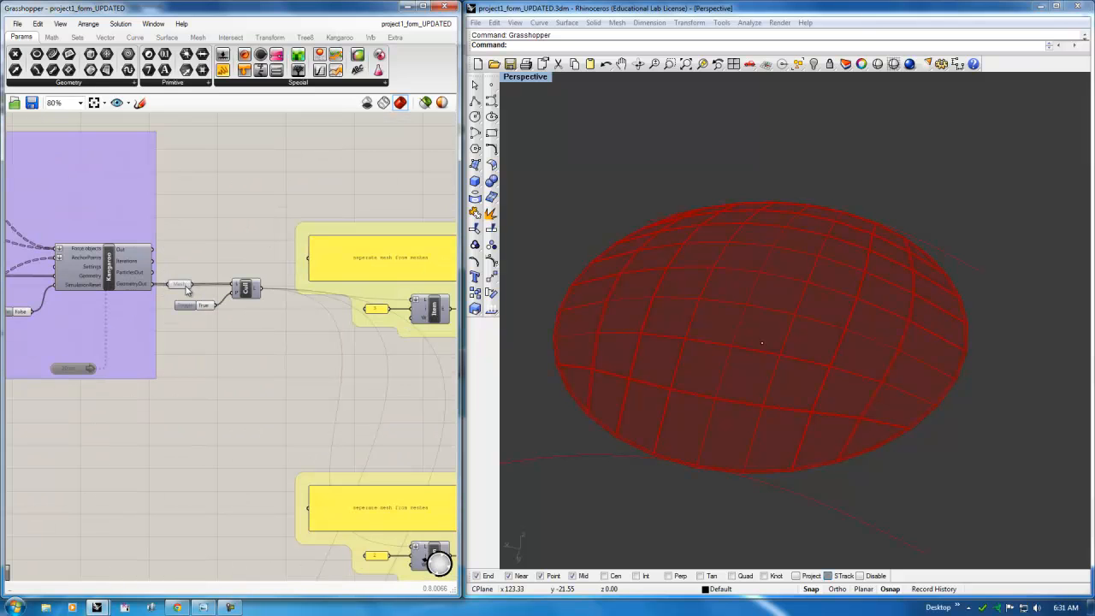
{"action": "left_click", "coordinate": [180, 285]}
{"action": "middle_click", "coordinate": [180, 285]}
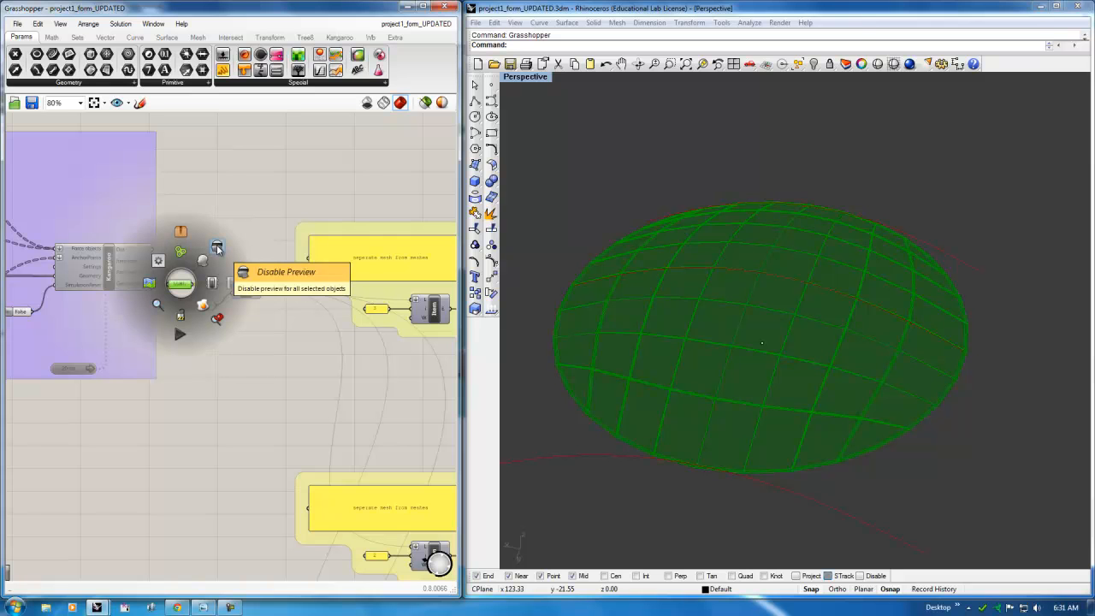
{"action": "left_click", "coordinate": [217, 248]}
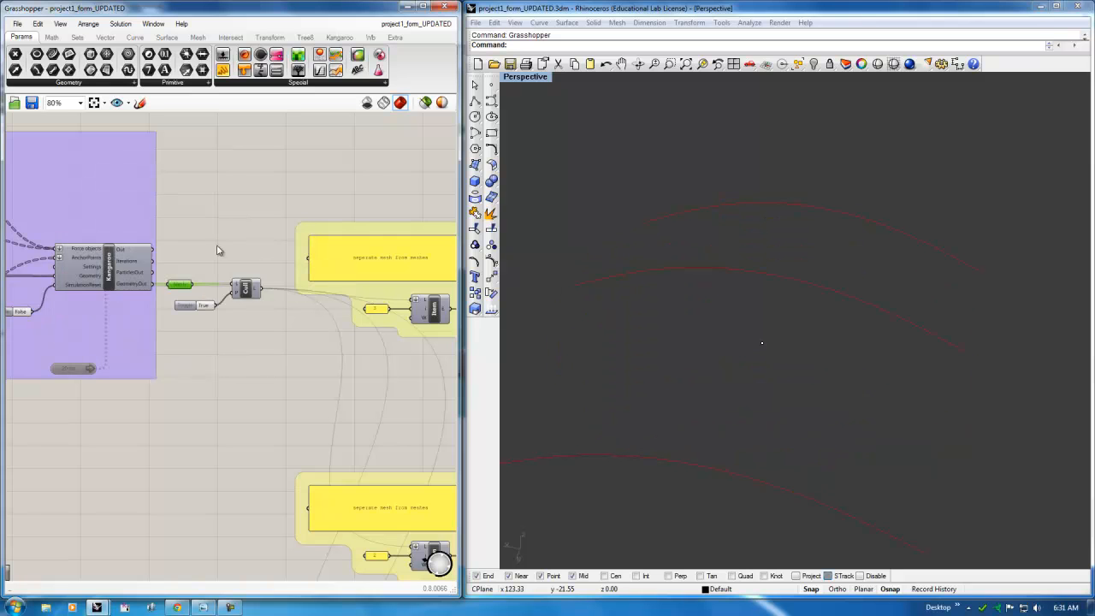
Select the curve component and the two Move components in the first row to examine their curves in the Perspective view
{"action": "right_click_drag", "start_coordinate": [306, 342], "coordinate": [144, 343]}
{"action": "right_click_drag", "start_coordinate": [332, 359], "coordinate": [41, 344]}
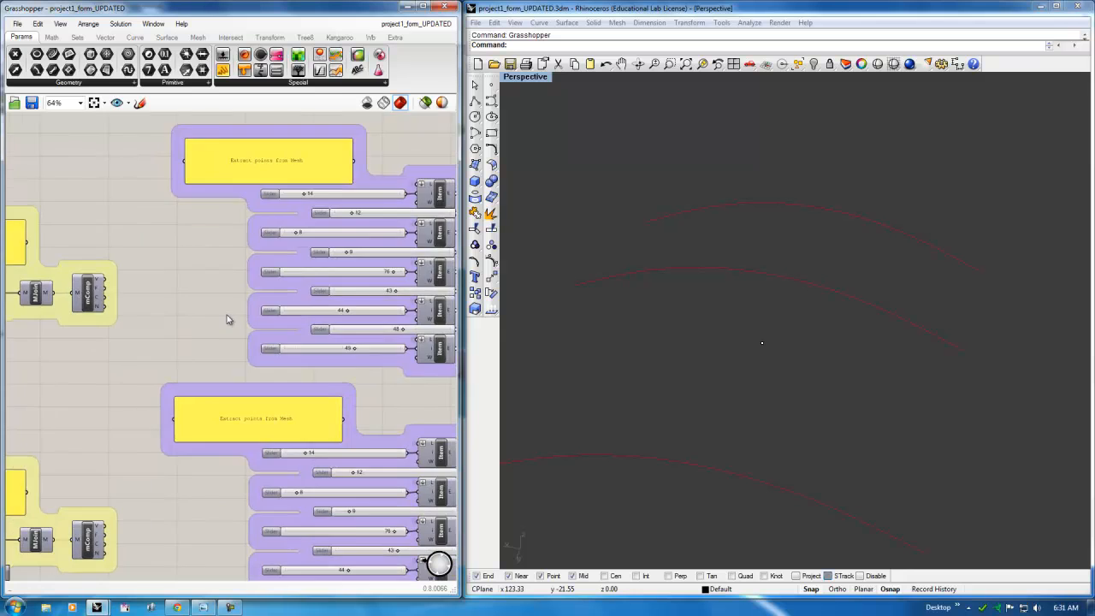
{"action": "scroll", "coordinate": [229, 319], "scroll_direction": "down", "scroll_amount": 2}
{"action": "right_click_drag", "start_coordinate": [243, 321], "coordinate": [140, 325]}
{"action": "right_click_drag", "start_coordinate": [385, 343], "coordinate": [230, 340]}
{"action": "left_click", "coordinate": [185, 289]}
{"action": "left_click", "coordinate": [409, 274], "text": "shift"}
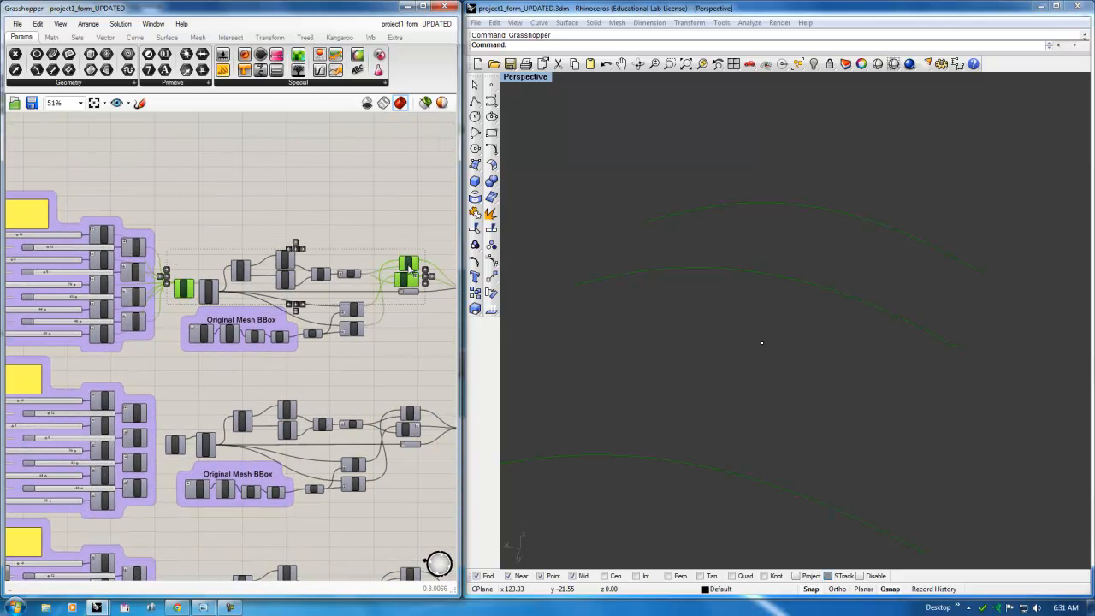
{"action": "left_click", "coordinate": [790, 350]}
{"action": "right_click_drag", "start_coordinate": [734, 325], "coordinate": [711, 269], "text": "shift"}
{"action": "scroll", "coordinate": [694, 288], "scroll_direction": "down", "scroll_amount": 4}
{"action": "right_click_drag", "start_coordinate": [663, 303], "coordinate": [697, 304]}
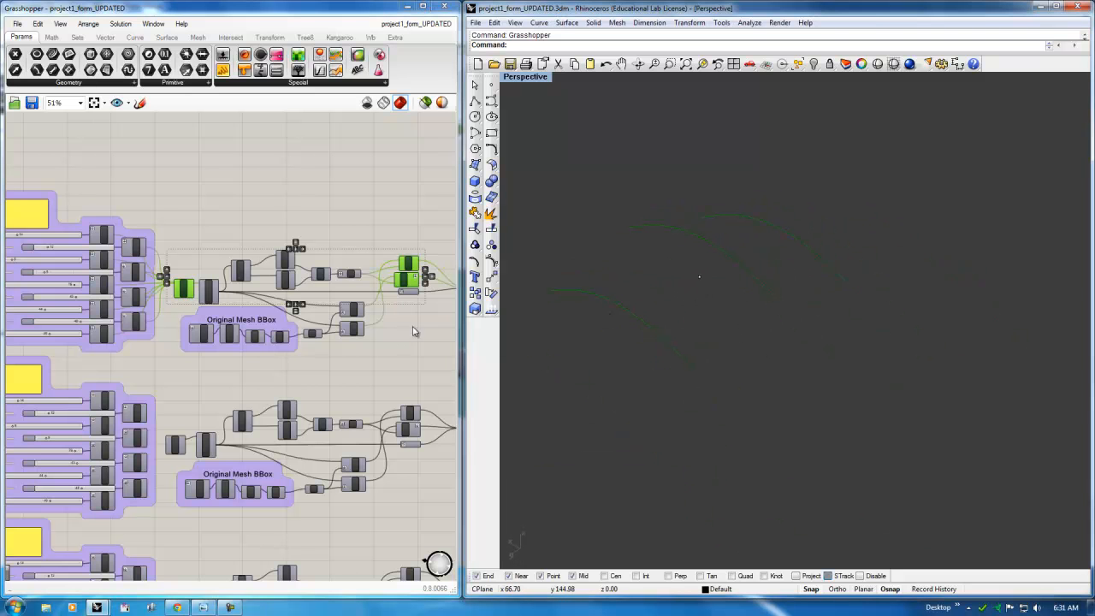
Enable the preview of the first row's Loft component and view the surface from a higher angle
{"action": "right_click_drag", "start_coordinate": [385, 341], "coordinate": [274, 276]}
{"action": "scroll", "coordinate": [274, 277], "scroll_direction": "up", "scroll_amount": 4}
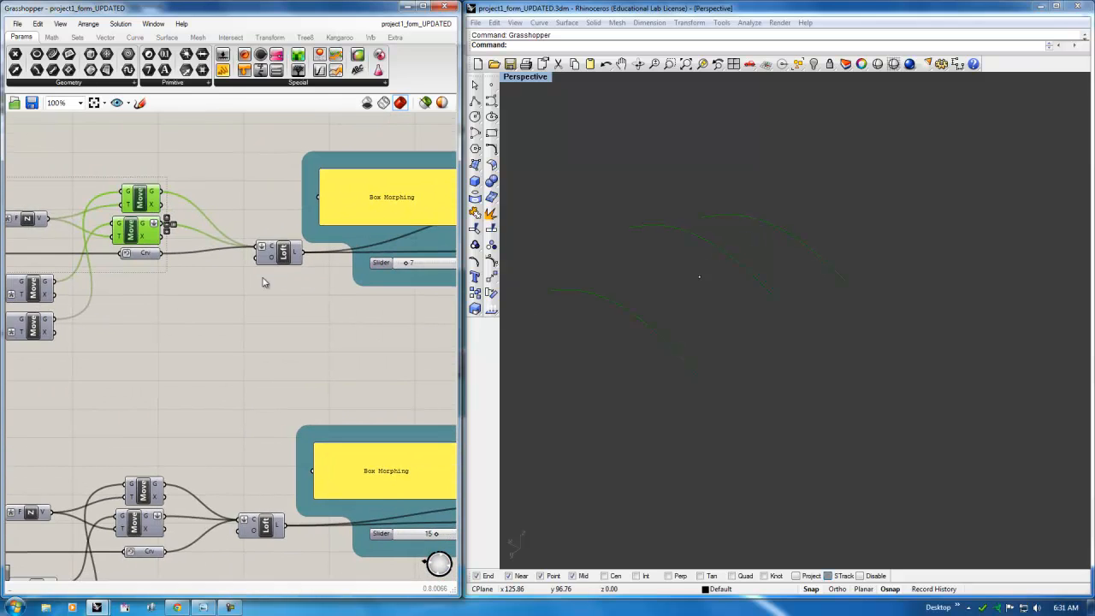
{"action": "left_click", "coordinate": [227, 272]}
{"action": "middle_click", "coordinate": [228, 272]}
{"action": "left_click", "coordinate": [249, 246]}
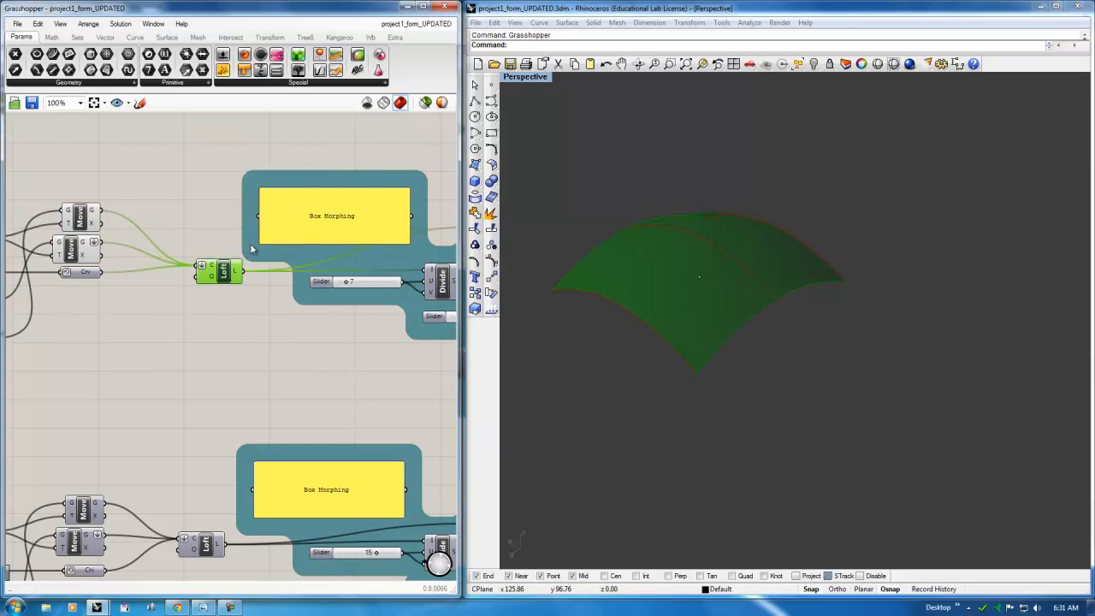
{"action": "mouse_move", "coordinate": [704, 264]}
{"action": "right_mouse_down"}
{"action": "mouse_move", "coordinate": [764, 269]}
{"action": "mouse_move", "coordinate": [709, 264]}
{"action": "right_mouse_up"}
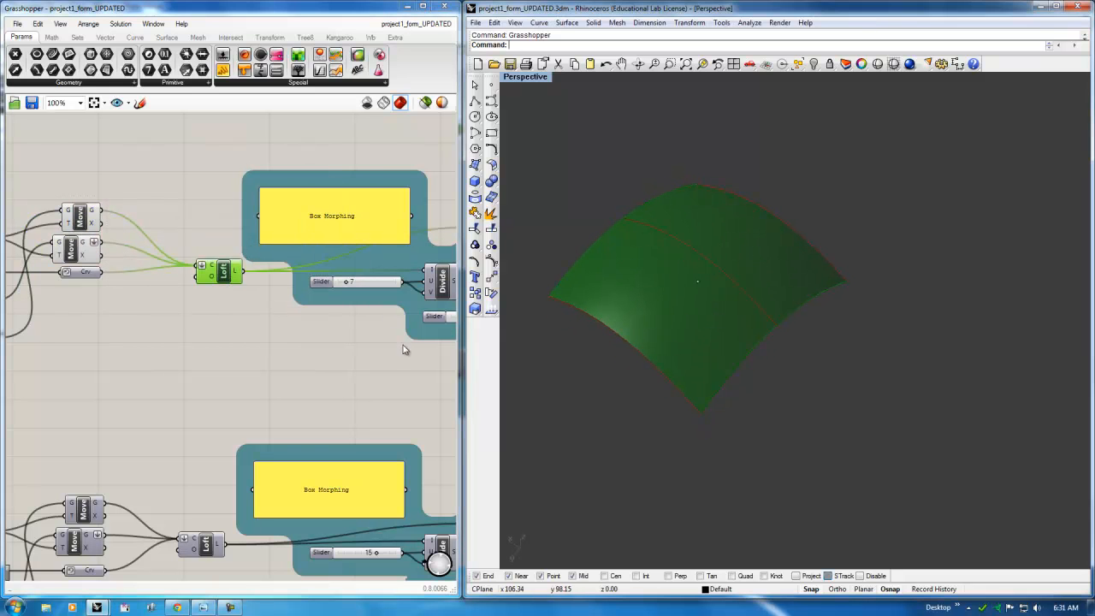
Enable the preview of the end component in the second Box Morphing row and inspect the pattern on the surface
{"action": "scroll", "coordinate": [285, 338], "scroll_direction": "down", "scroll_amount": 2}
{"action": "scroll", "coordinate": [285, 337], "scroll_direction": "down", "scroll_amount": 3}
{"action": "right_click_drag", "start_coordinate": [338, 350], "coordinate": [360, 284]}
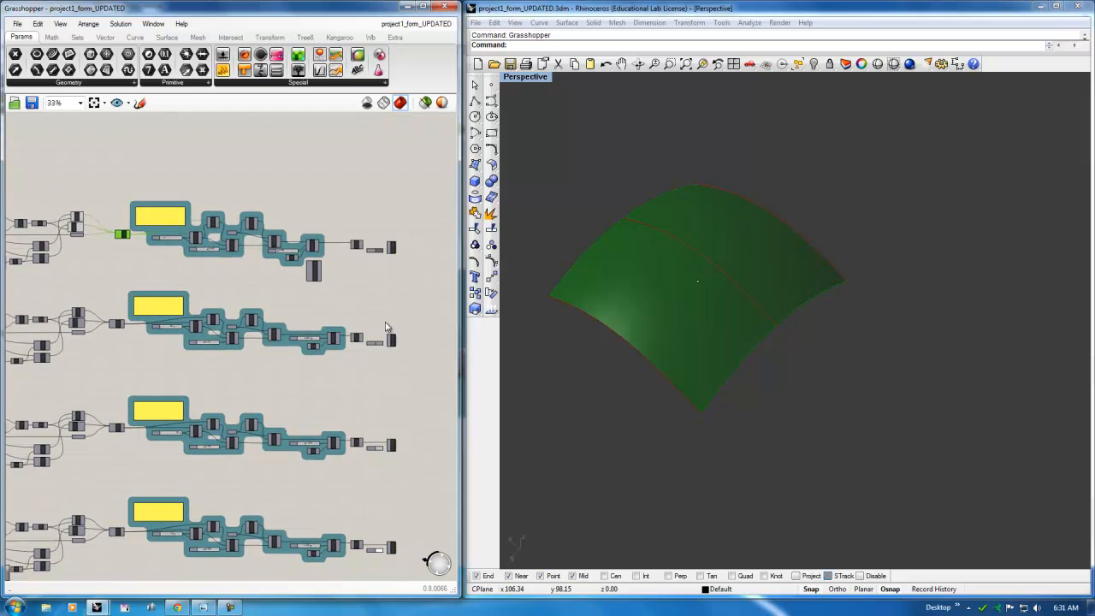
{"action": "right_click_drag", "start_coordinate": [388, 332], "coordinate": [340, 303]}
{"action": "scroll", "coordinate": [339, 310], "scroll_direction": "up", "scroll_amount": 3}
{"action": "left_click", "coordinate": [346, 317]}
{"action": "middle_click", "coordinate": [345, 317]}
{"action": "left_click", "coordinate": [369, 298]}
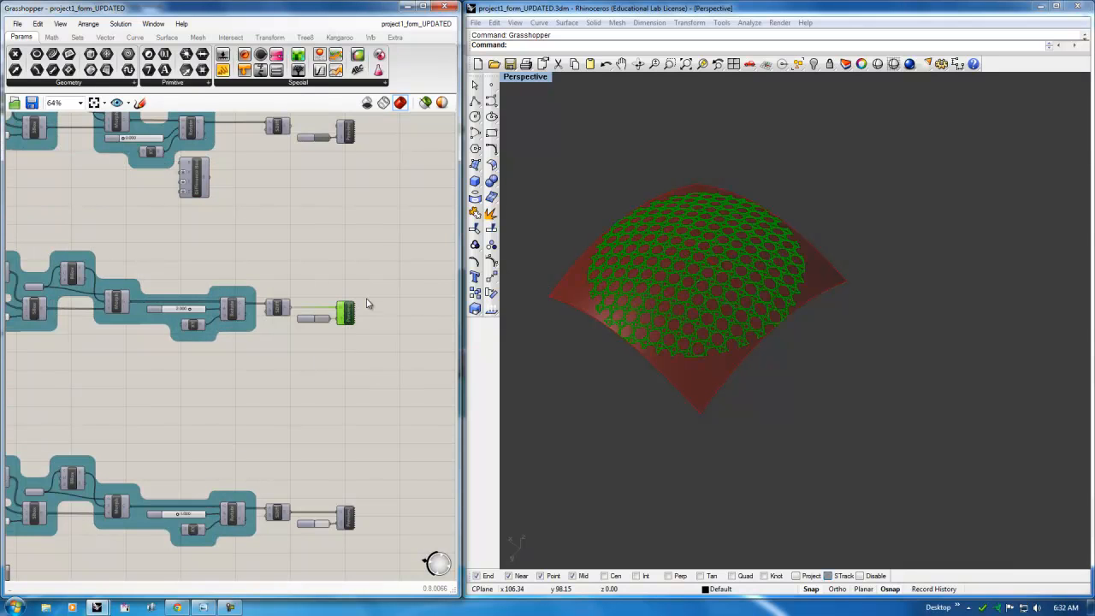
{"action": "left_click", "coordinate": [369, 248]}
{"action": "right_click_drag", "start_coordinate": [745, 250], "coordinate": [724, 284]}
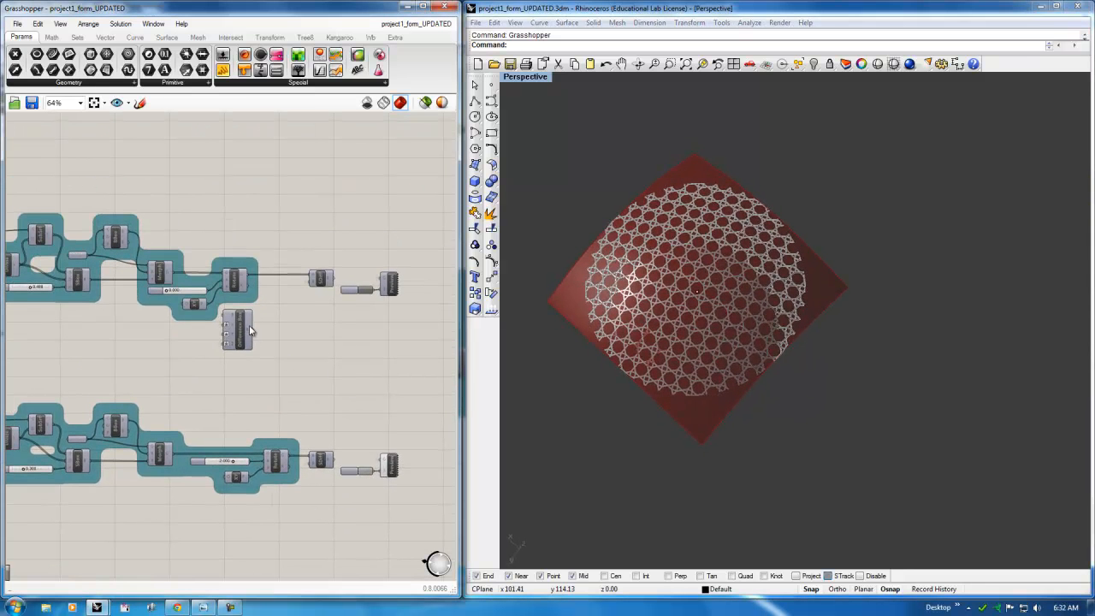
Enable the preview of the box-producing component beneath the first Box Morphing group and view the box around the dome
{"action": "left_click", "coordinate": [244, 330]}
{"action": "middle_click", "coordinate": [244, 330]}
{"action": "left_click", "coordinate": [270, 306]}
{"action": "right_click_drag", "start_coordinate": [735, 282], "coordinate": [688, 345]}
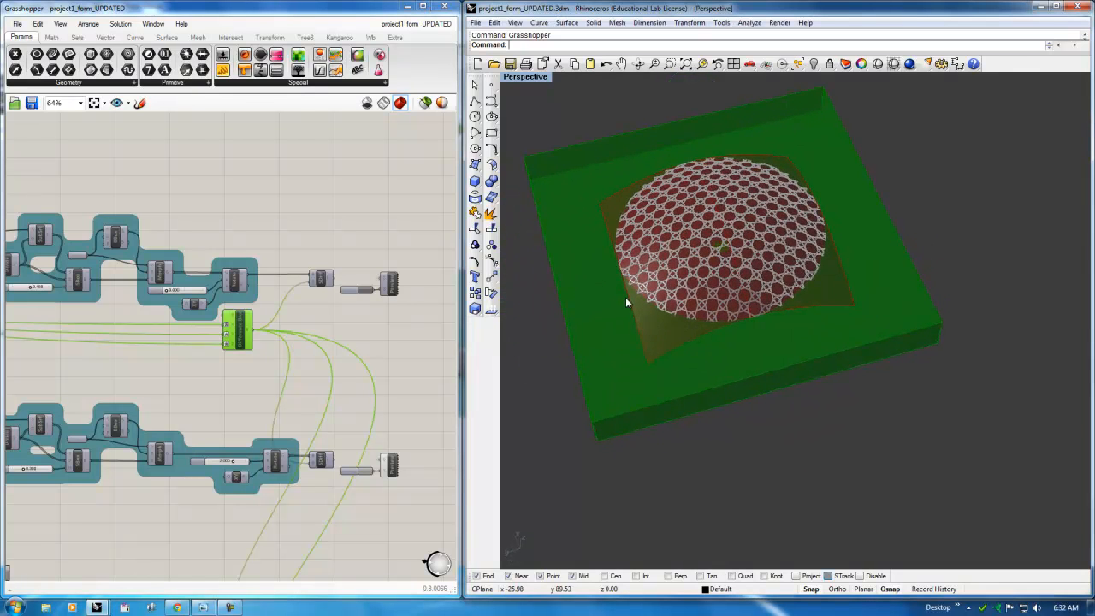
{"action": "scroll", "coordinate": [350, 278], "scroll_direction": "down", "scroll_amount": 5}
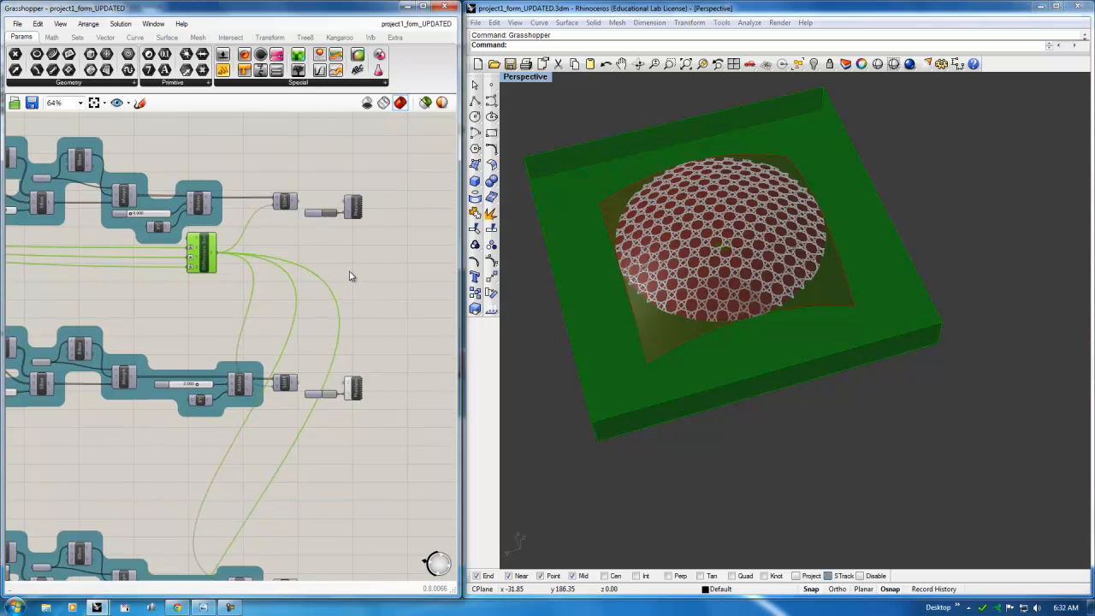
Enable the previews of the end components of all four Box Morphing rows together
{"action": "left_click_drag", "start_coordinate": [381, 185], "coordinate": [323, 539]}
{"action": "middle_click", "coordinate": [339, 416]}
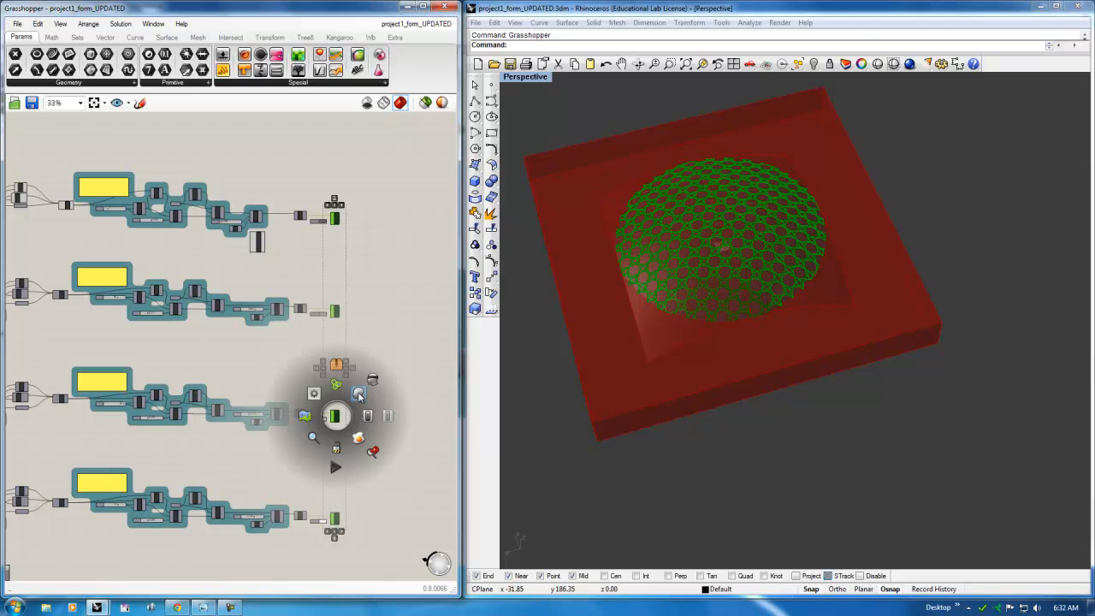
{"action": "left_click", "coordinate": [359, 393]}
Disable the preview of the box-producing component beneath the first Box Morphing group
{"action": "left_click", "coordinate": [257, 243]}
{"action": "middle_click", "coordinate": [258, 242]}
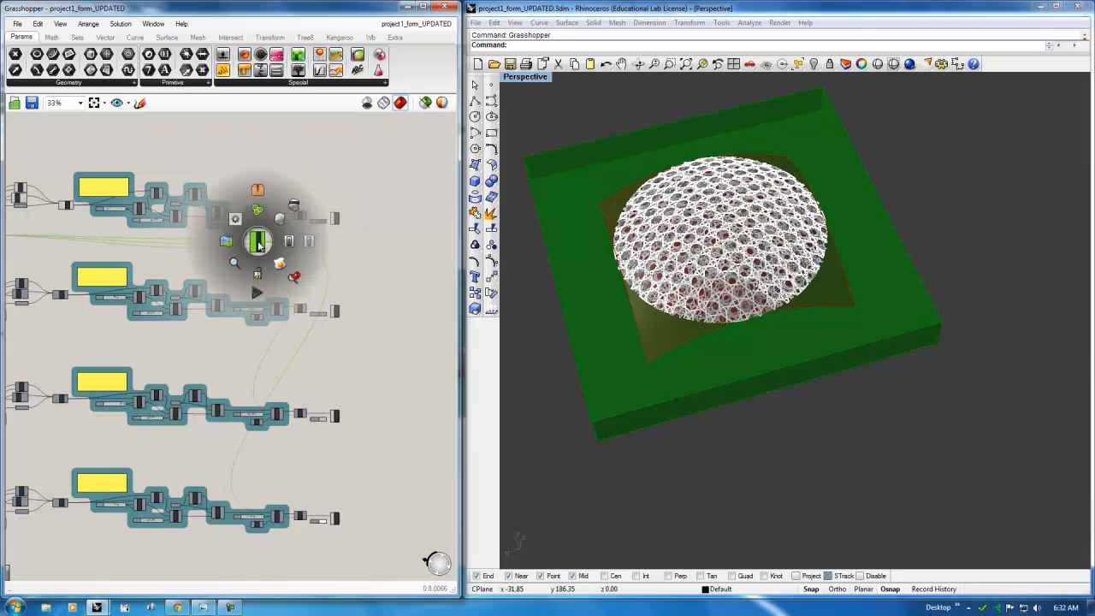
{"action": "left_click", "coordinate": [293, 205]}
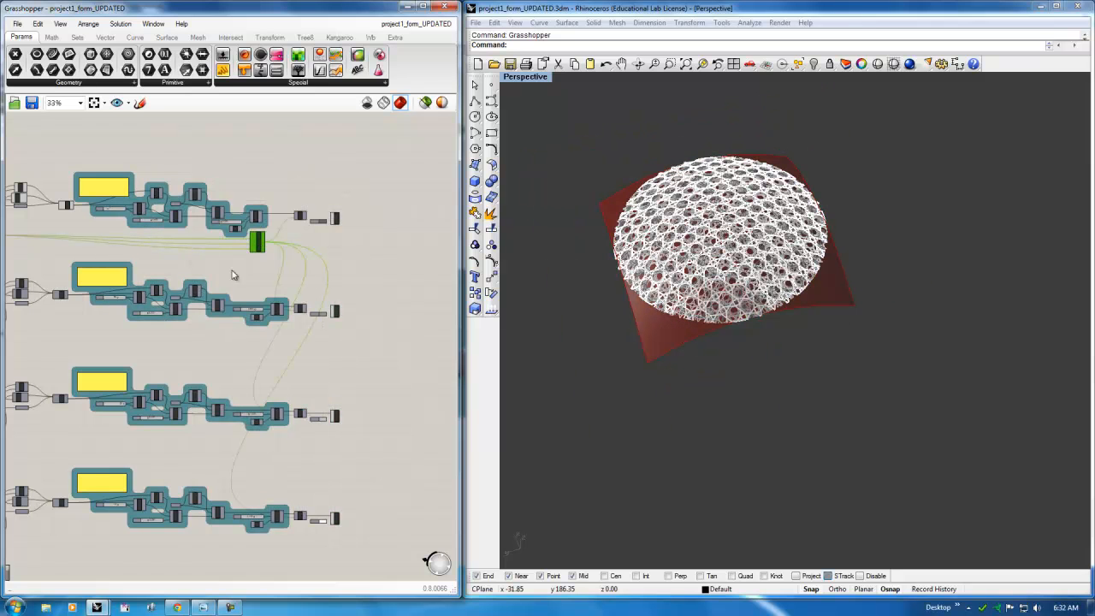
Disable the preview of the first row's Loft component and inspect the patterned dome up close
{"action": "right_click_drag", "start_coordinate": [228, 272], "coordinate": [395, 273]}
{"action": "right_click_drag", "start_coordinate": [205, 248], "coordinate": [287, 266]}
{"action": "scroll", "coordinate": [311, 237], "scroll_direction": "up", "scroll_amount": 2}
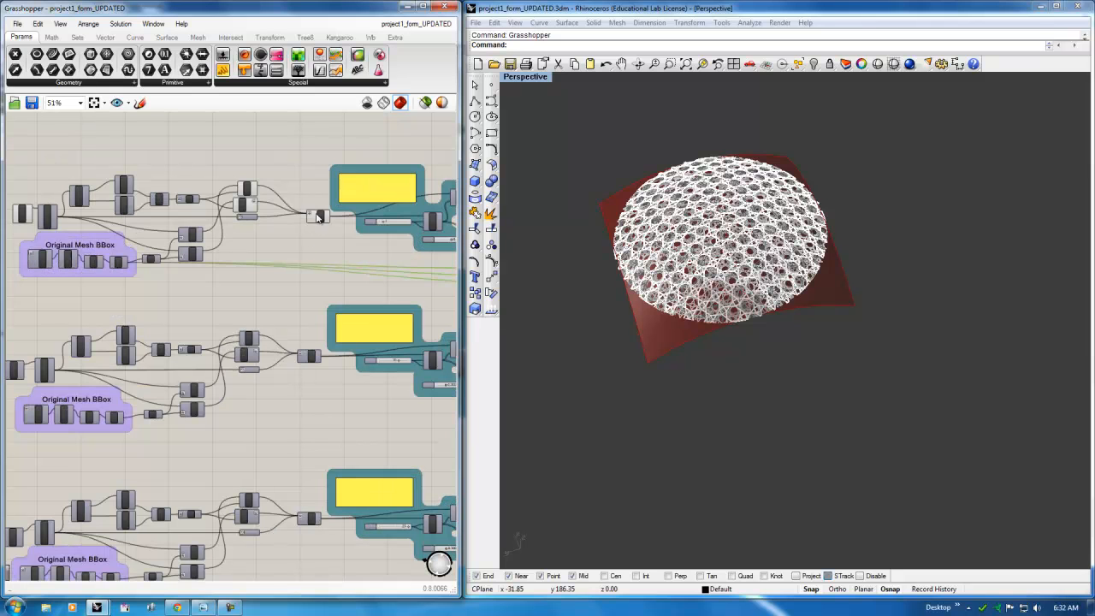
{"action": "left_click", "coordinate": [318, 217]}
{"action": "middle_click", "coordinate": [318, 216]}
{"action": "left_click", "coordinate": [353, 183]}
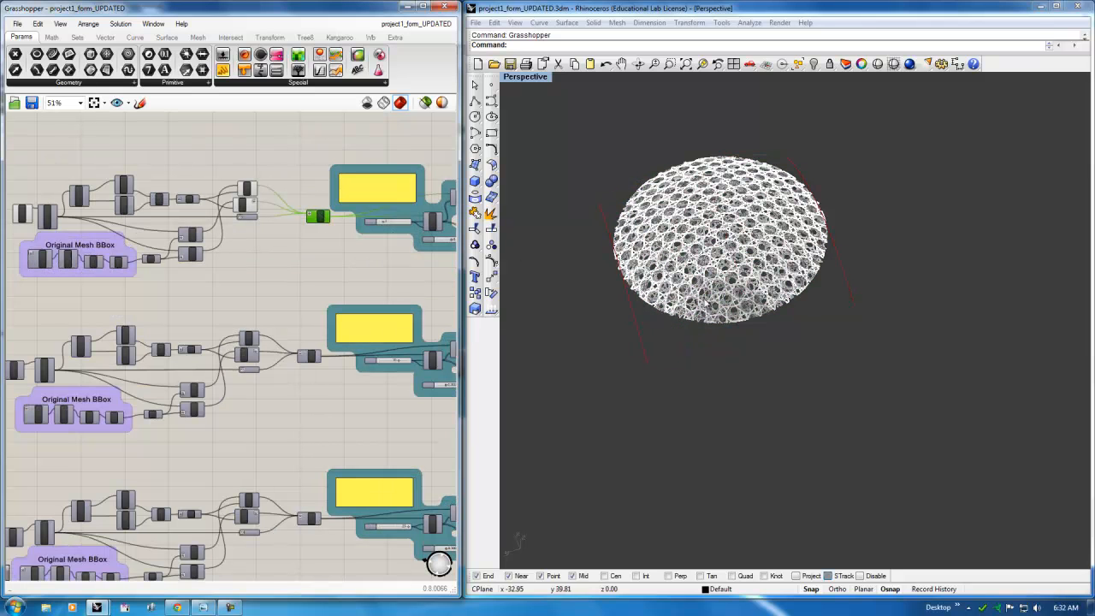
{"action": "right_click_drag", "start_coordinate": [779, 341], "coordinate": [706, 367]}
{"action": "scroll", "coordinate": [700, 272], "scroll_direction": "up", "scroll_amount": 8}
{"action": "scroll", "coordinate": [725, 327], "scroll_direction": "down", "scroll_amount": 5}
{"action": "right_click_drag", "start_coordinate": [728, 315], "coordinate": [795, 327], "text": "shift"}
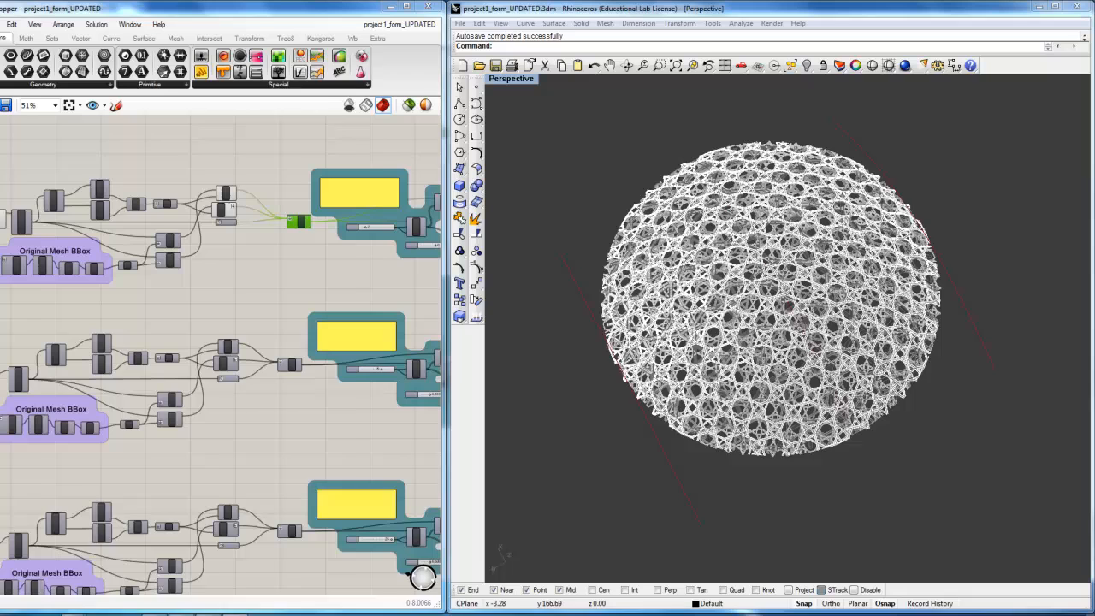
Switch to the Rhinoceros window of 001P2MasterFile.3dm with the 03ByDistanceFromPattern definition and view its geometry
{"action": "mouse_move", "coordinate": [150, 607]}
{"action": "left_click", "coordinate": [168, 561]}
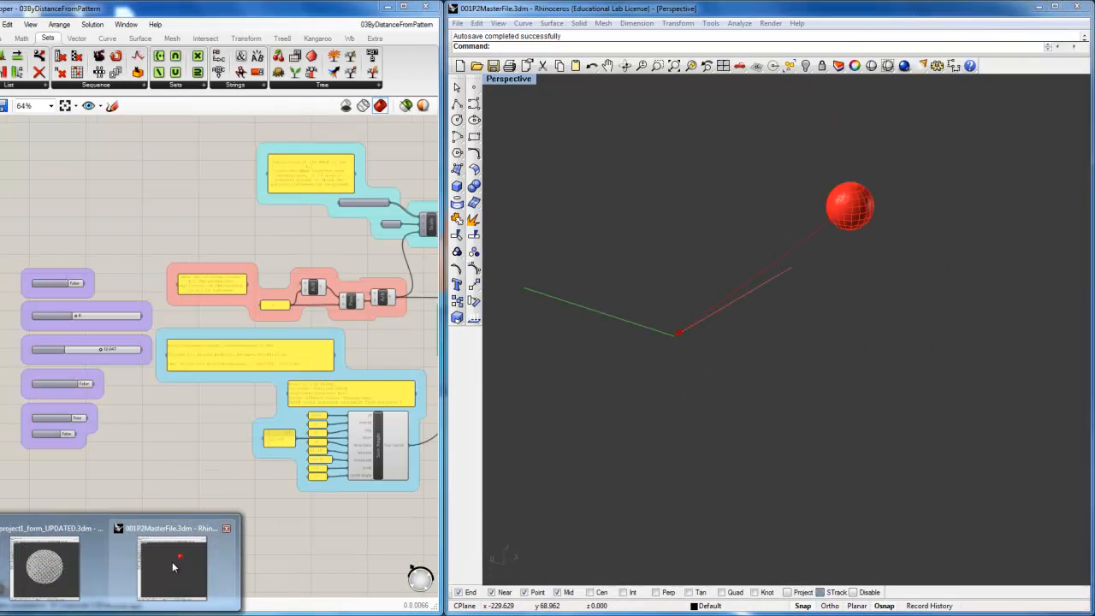
{"action": "right_click_drag", "start_coordinate": [877, 295], "coordinate": [782, 315]}
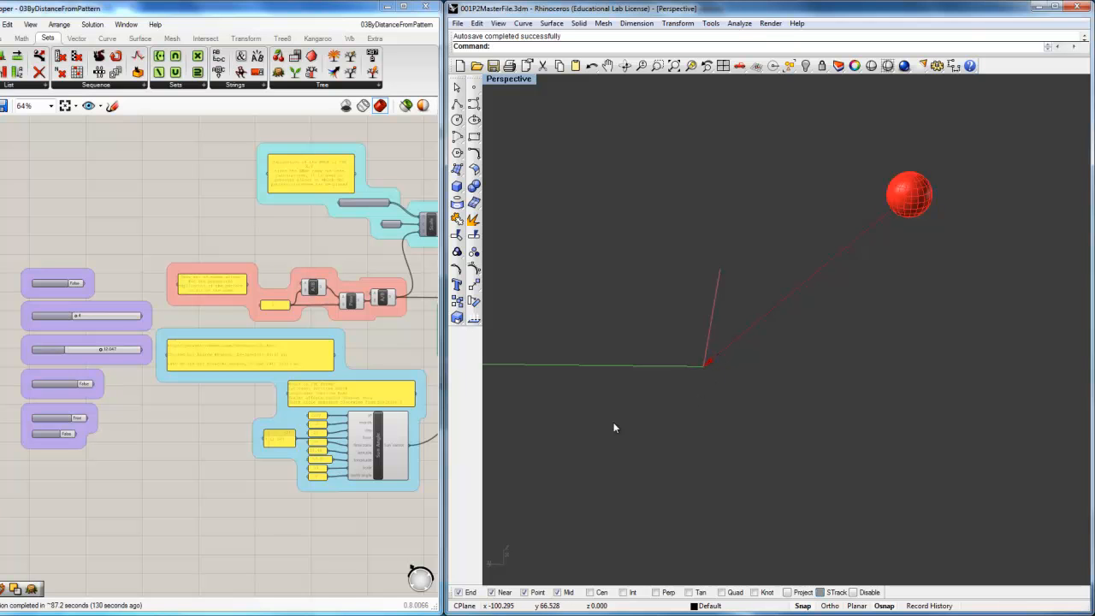
Examine the Sun Angle component's date, hour, time zone and location inputs and its Sun Vector output
{"action": "right_click_drag", "start_coordinate": [379, 510], "coordinate": [379, 481]}
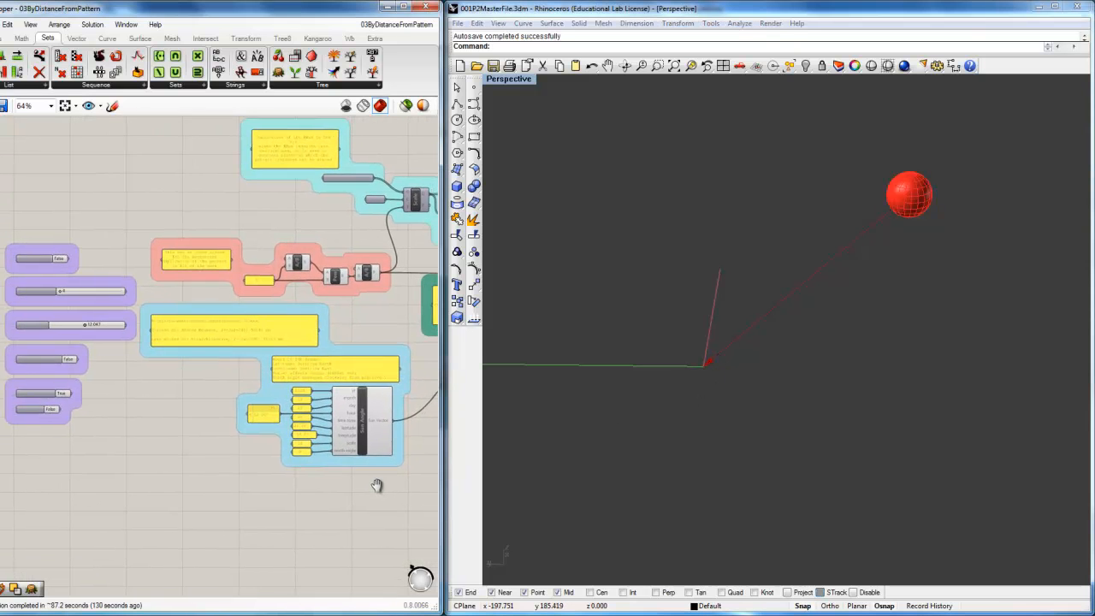
{"action": "scroll", "coordinate": [370, 444], "scroll_direction": "up", "scroll_amount": 1}
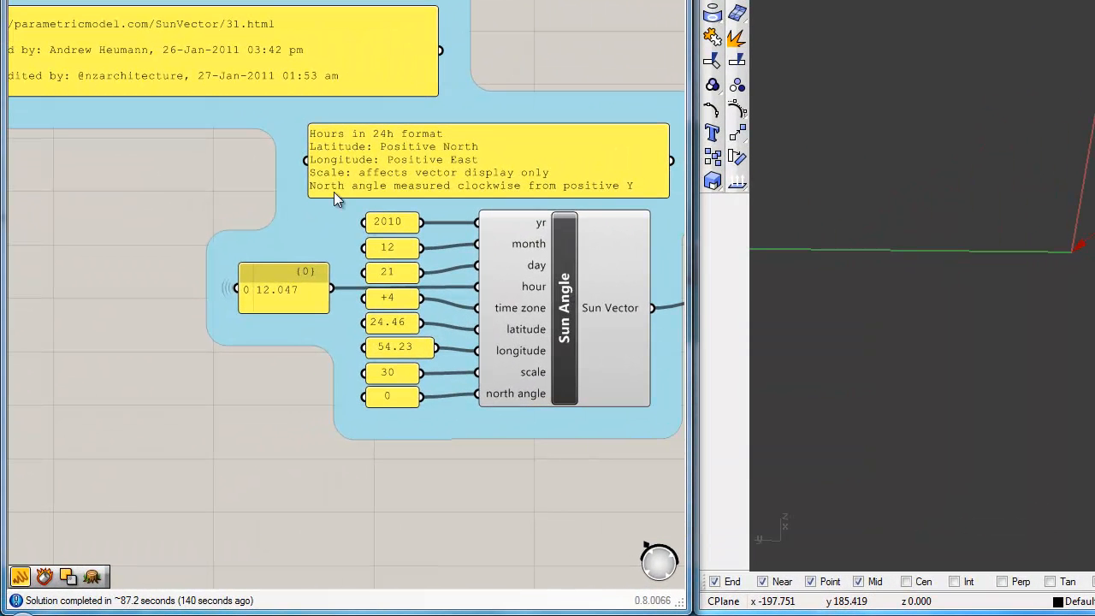
{"action": "left_click", "coordinate": [582, 286]}
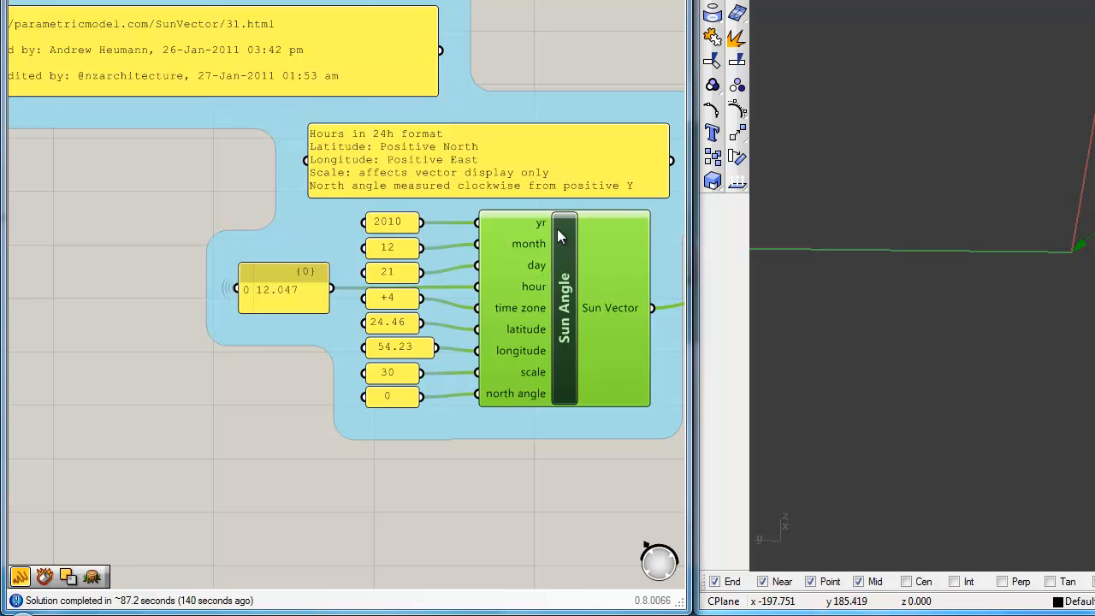
{"action": "right_click_drag", "start_coordinate": [173, 159], "coordinate": [205, 174]}
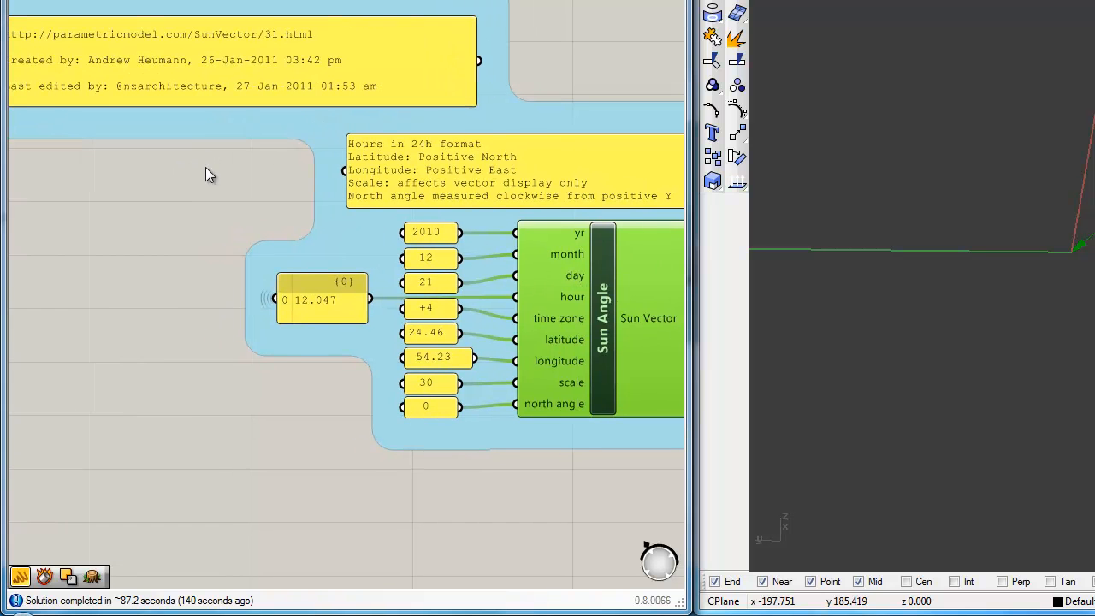
{"action": "right_click_drag", "start_coordinate": [510, 277], "coordinate": [421, 234]}
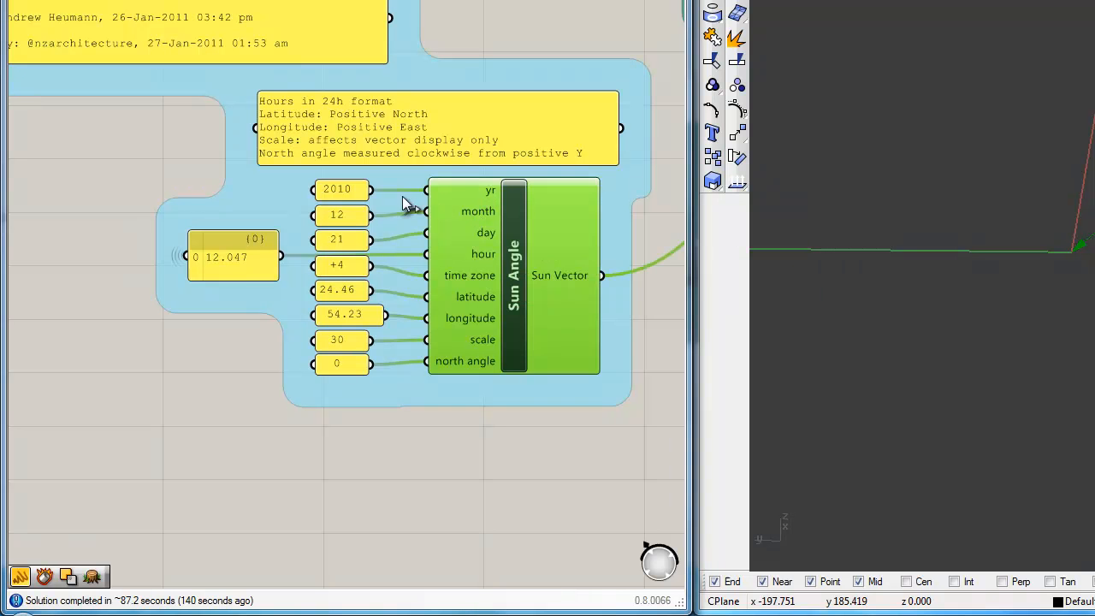
{"action": "mouse_move", "coordinate": [486, 198]}
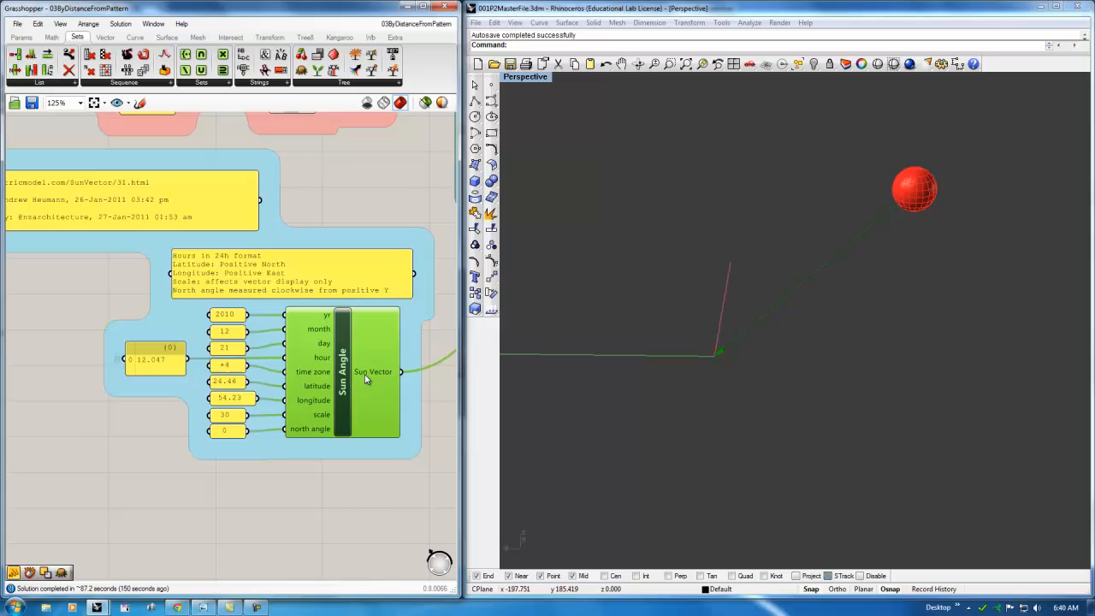
{"action": "right_click_drag", "start_coordinate": [365, 373], "coordinate": [330, 372]}
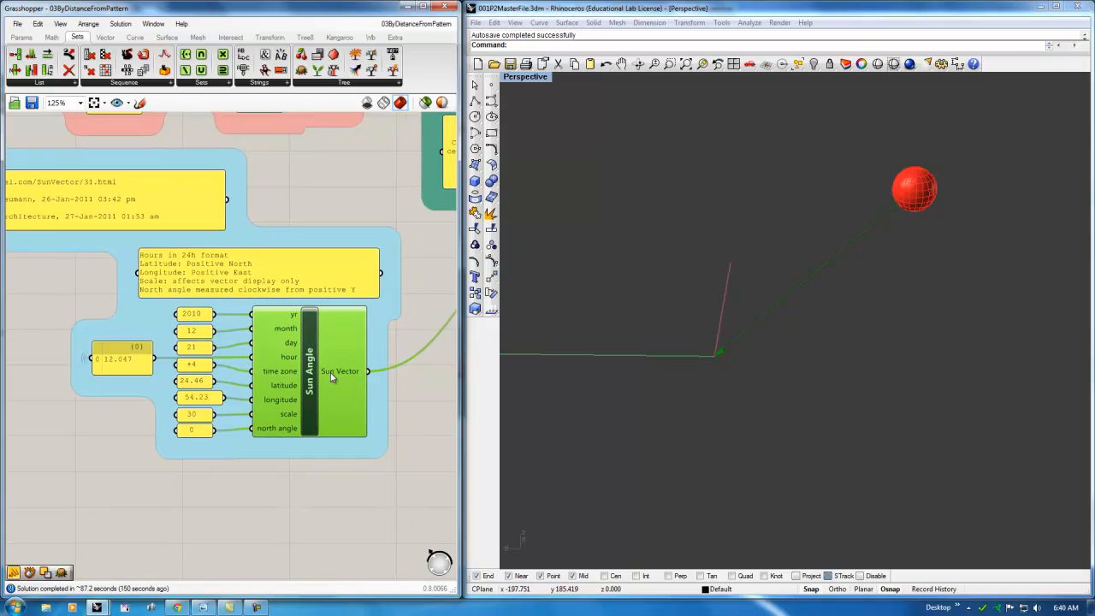
Set the Show flat pattern toggle to True and view the flat pattern in perspective
{"action": "right_click_drag", "start_coordinate": [129, 320], "coordinate": [292, 340]}
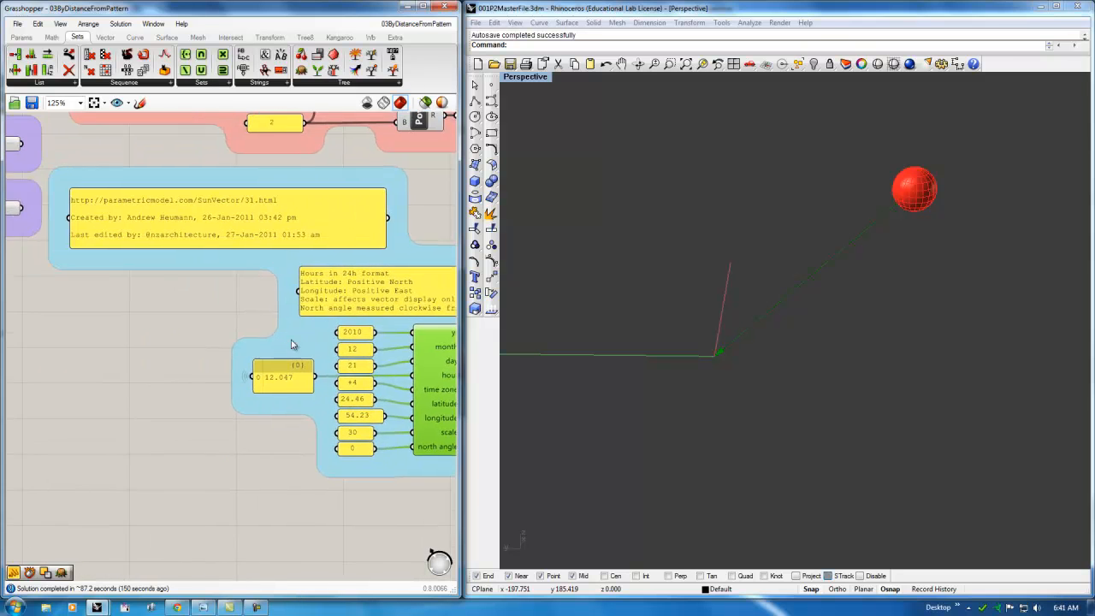
{"action": "right_click_drag", "start_coordinate": [161, 311], "coordinate": [294, 354]}
{"action": "scroll", "coordinate": [200, 345], "scroll_direction": "down", "scroll_amount": 2}
{"action": "right_click_drag", "start_coordinate": [188, 349], "coordinate": [246, 379]}
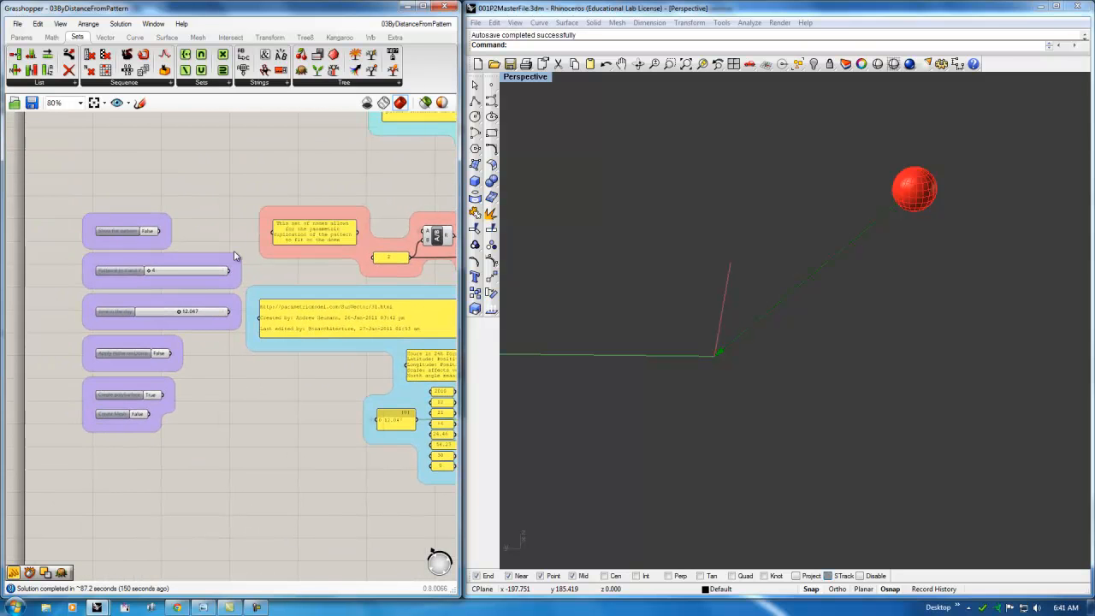
{"action": "scroll", "coordinate": [131, 232], "scroll_direction": "up", "scroll_amount": 3}
{"action": "double_click", "coordinate": [117, 201]}
{"action": "mouse_move", "coordinate": [826, 313]}
{"action": "right_mouse_down"}
{"action": "mouse_move", "coordinate": [814, 338]}
{"action": "mouse_move", "coordinate": [822, 332]}
{"action": "right_mouse_up"}
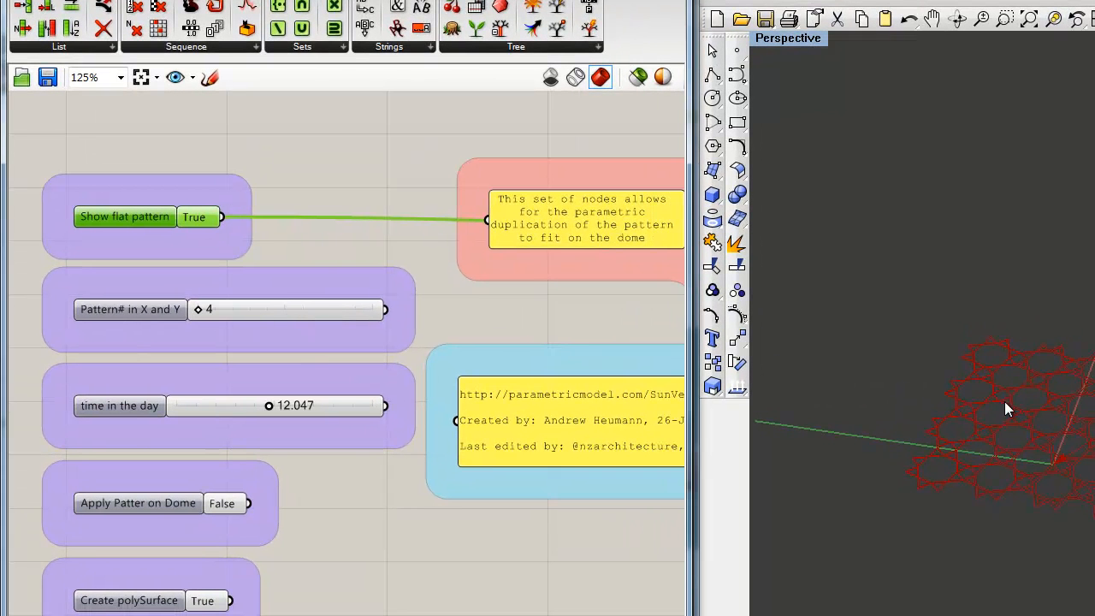
{"action": "right_click_drag", "start_coordinate": [1006, 409], "coordinate": [1042, 439]}
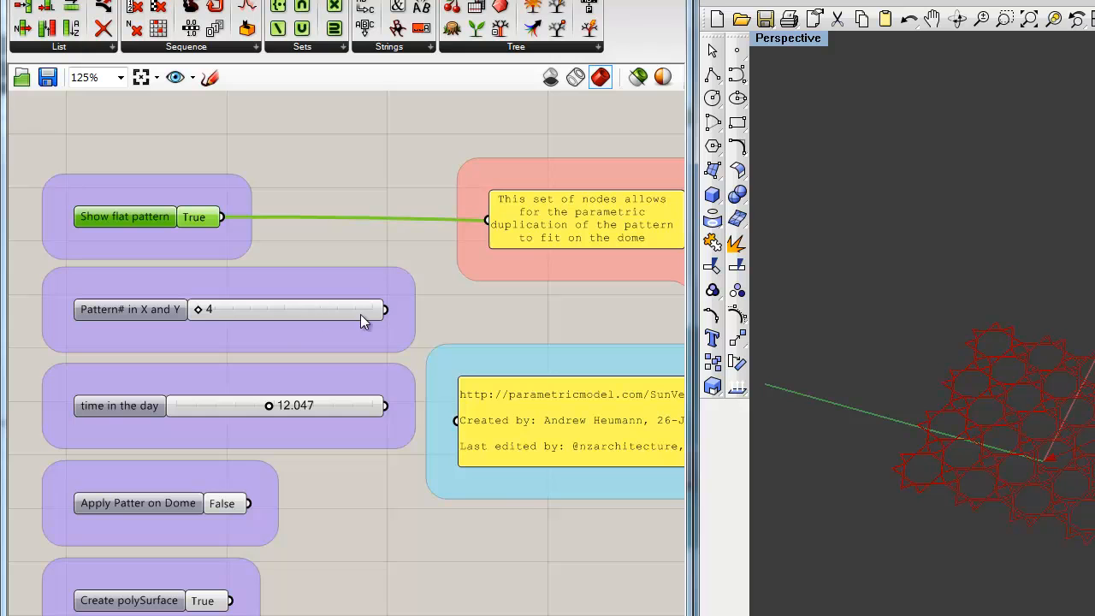
Set the Pattern# in X and Y slider to 6
{"action": "left_click", "coordinate": [210, 307]}
{"action": "double_click", "coordinate": [211, 307]}
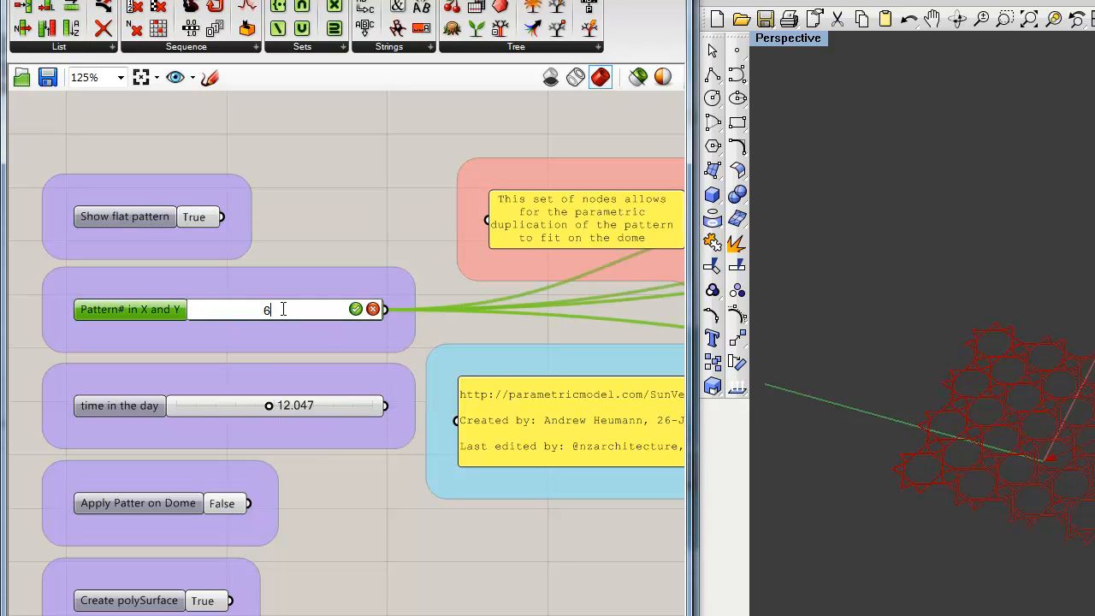
{"action": "key", "text": "Return"}
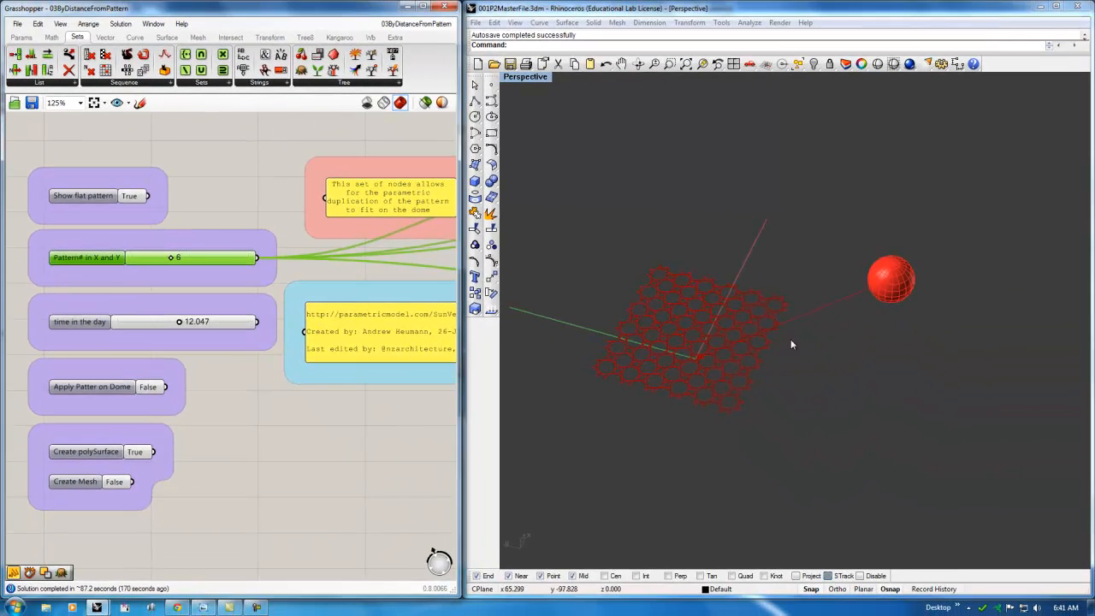
Set the Pattern# in X and Y slider to 4 and view the coarser flat pattern
{"action": "right_click_drag", "start_coordinate": [836, 348], "coordinate": [715, 363]}
{"action": "scroll", "coordinate": [746, 394], "scroll_direction": "up", "scroll_amount": 5}
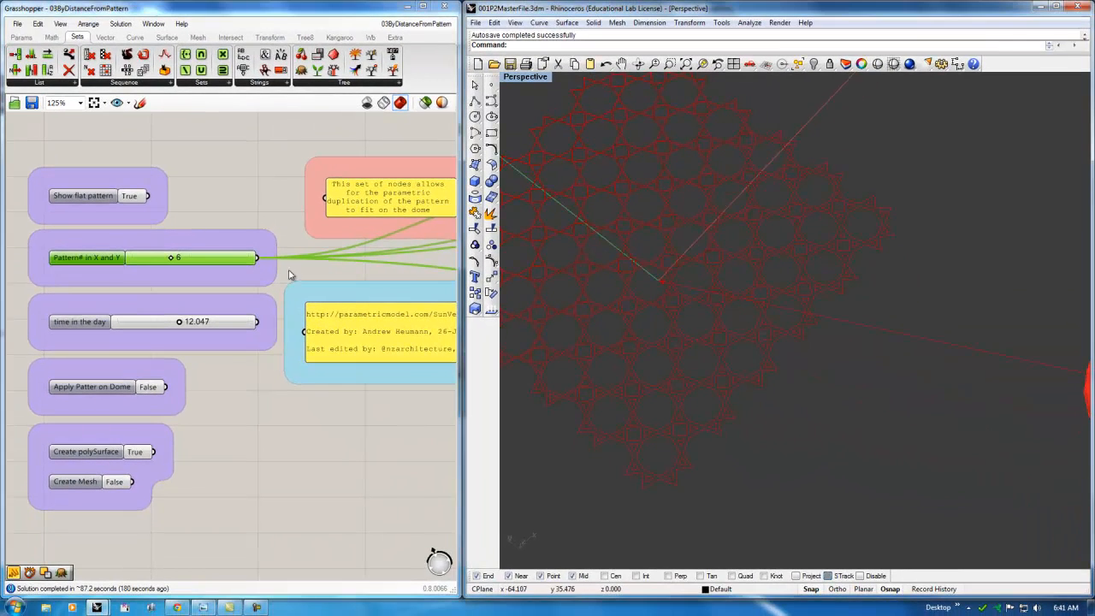
{"action": "double_click", "coordinate": [179, 257]}
{"action": "key", "text": "Return"}
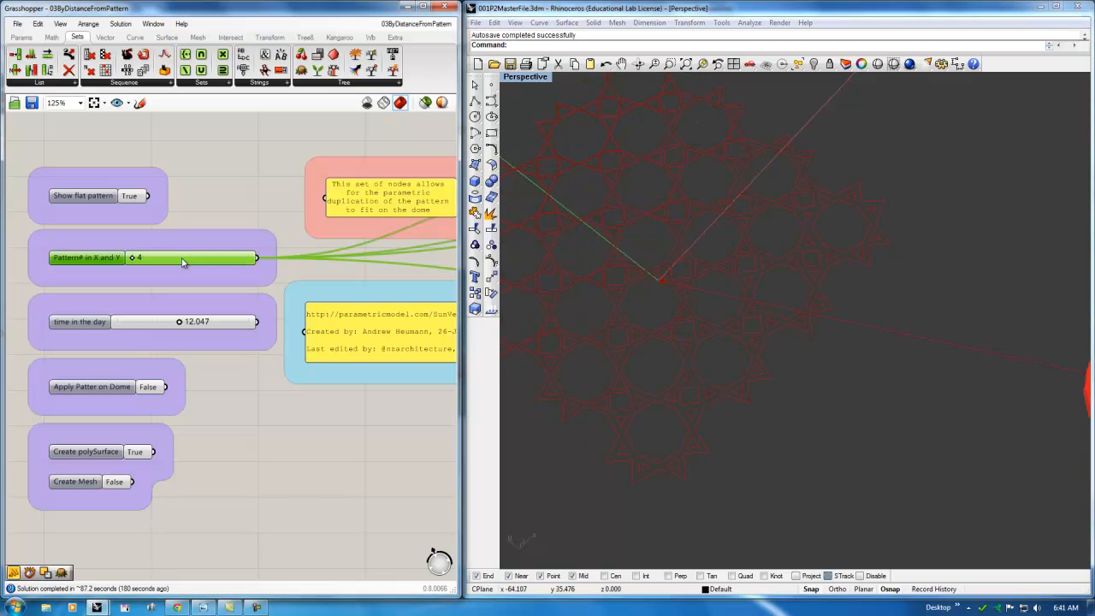
{"action": "scroll", "coordinate": [750, 317], "scroll_direction": "down", "scroll_amount": 5}
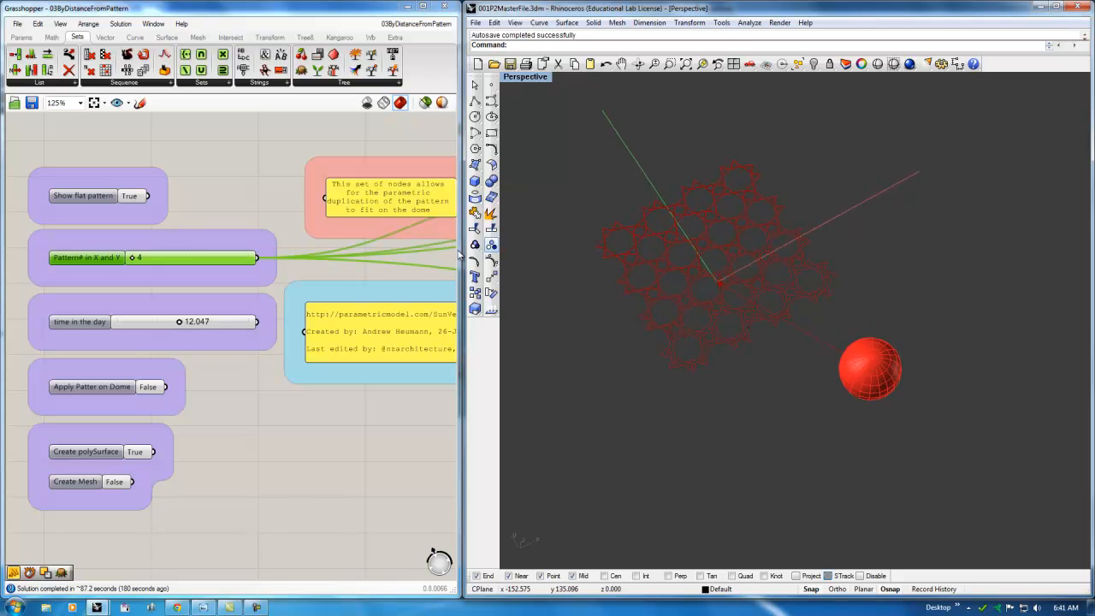
Try the time in the day slider at 17.500 and at 11.331 to compare the flat pattern's response to the sun
{"action": "left_click_drag", "start_coordinate": [179, 321], "coordinate": [252, 319]}
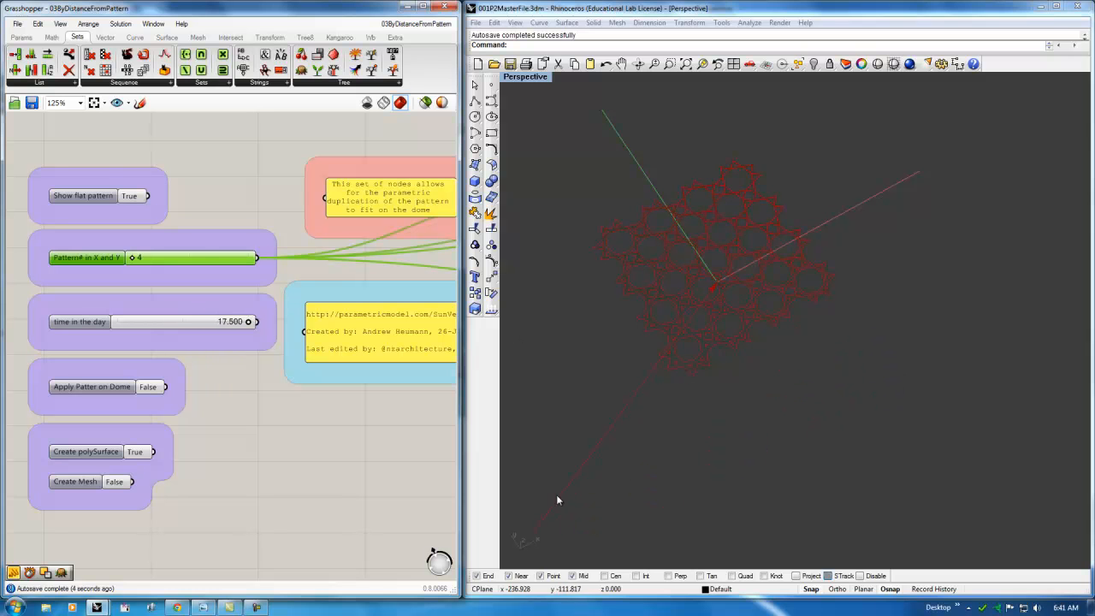
{"action": "right_click_drag", "start_coordinate": [700, 412], "coordinate": [724, 394], "text": "shift"}
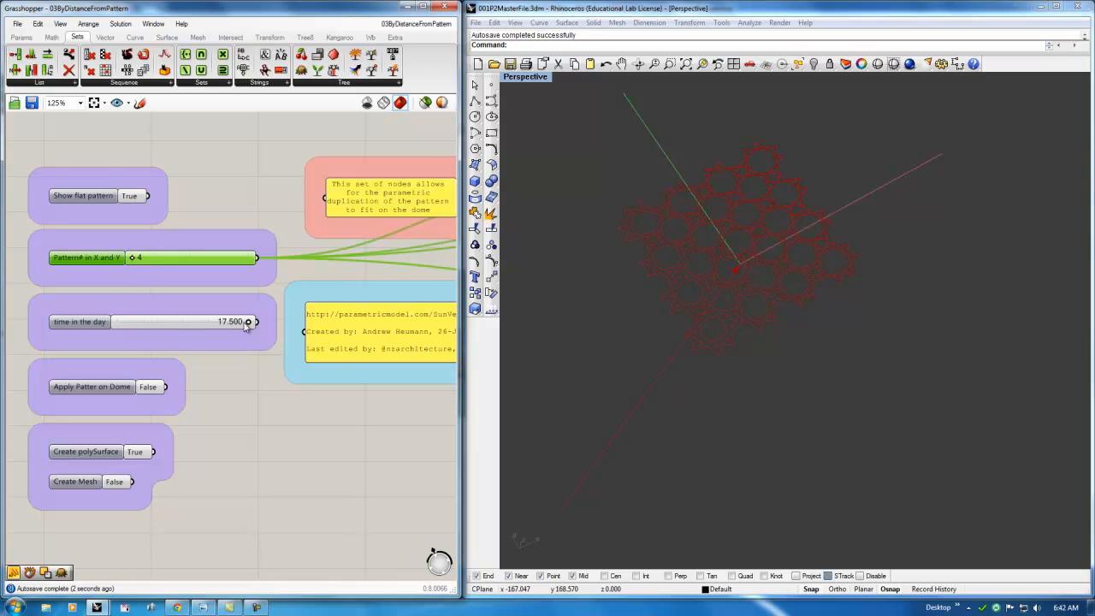
{"action": "left_click_drag", "start_coordinate": [248, 322], "coordinate": [172, 322]}
{"action": "scroll", "coordinate": [704, 280], "scroll_direction": "up", "scroll_amount": 3}
{"action": "scroll", "coordinate": [707, 281], "scroll_direction": "down", "scroll_amount": 2}
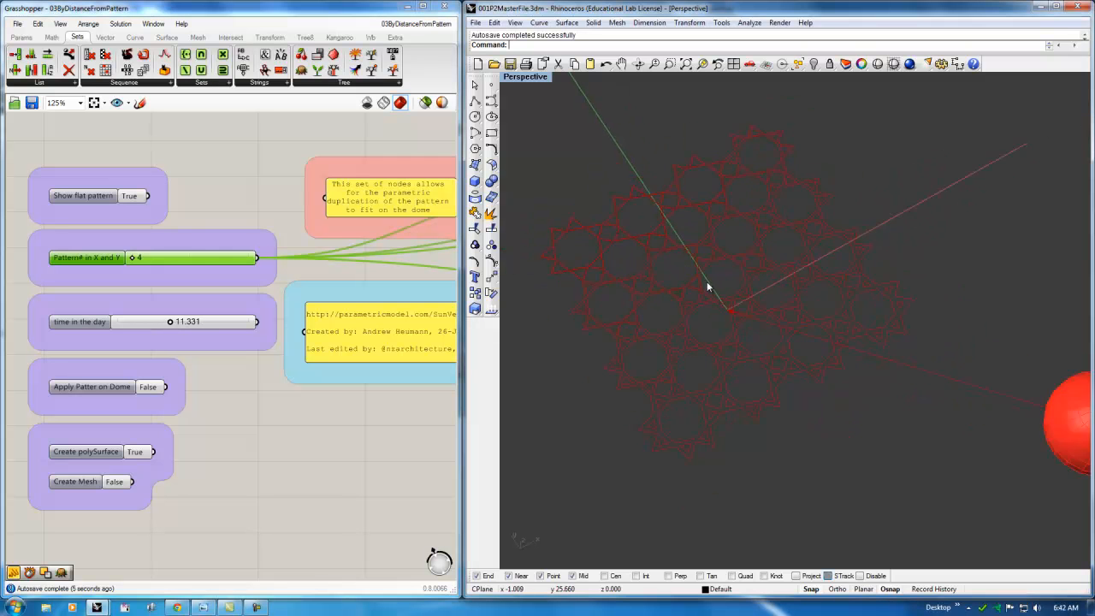
Set the time in the day slider to 12.141
{"action": "mouse_move", "coordinate": [172, 322]}
{"action": "left_mouse_down"}
{"action": "mouse_move", "coordinate": [125, 322]}
{"action": "mouse_move", "coordinate": [180, 323]}
{"action": "left_mouse_up"}
{"action": "left_click", "coordinate": [229, 403]}
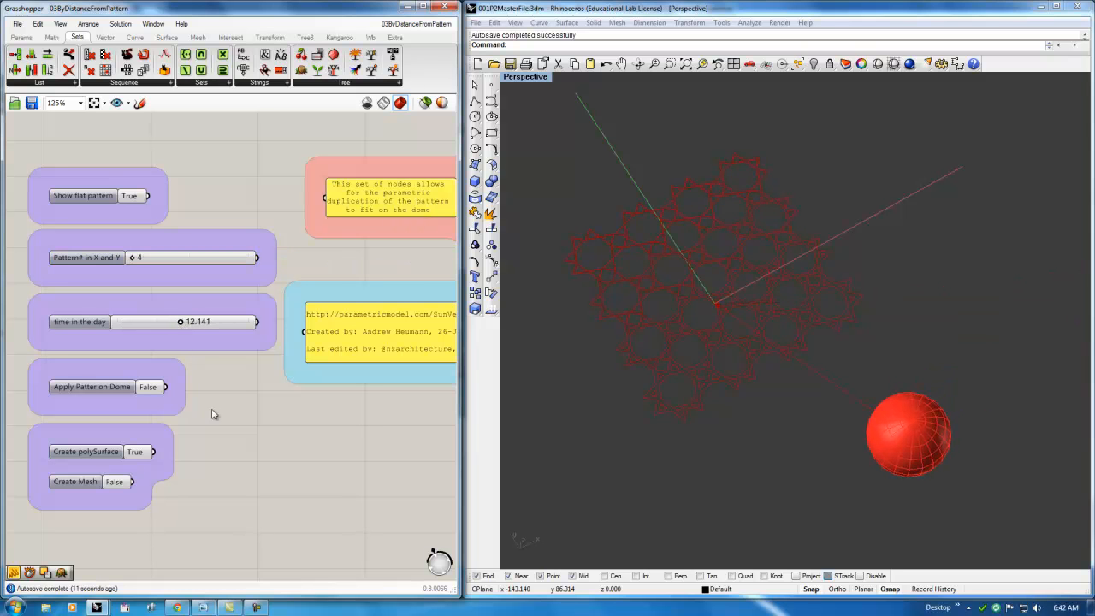
{"action": "right_click_drag", "start_coordinate": [212, 410], "coordinate": [215, 395]}
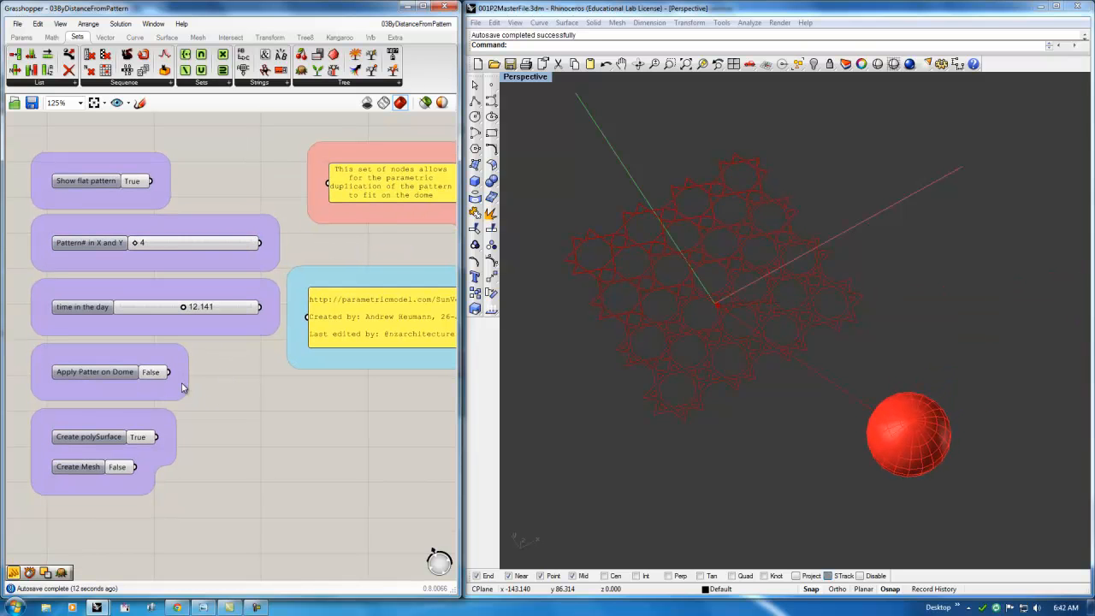
Set Show flat pattern to False and Apply Patter on Dome to True, inspecting the patterned dome up close
{"action": "double_click", "coordinate": [88, 182]}
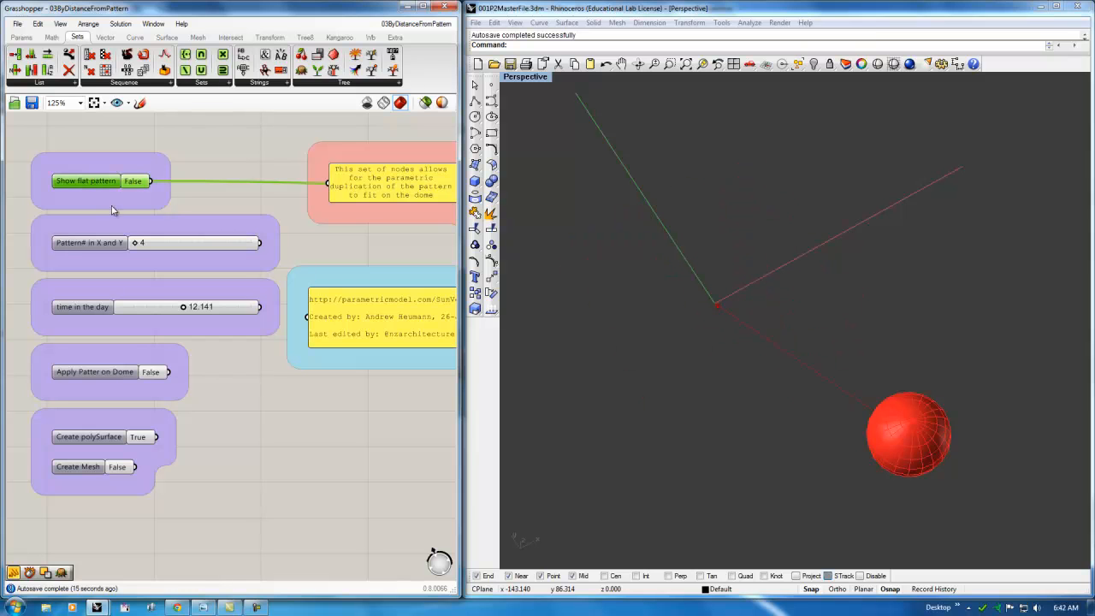
{"action": "left_click", "coordinate": [113, 375]}
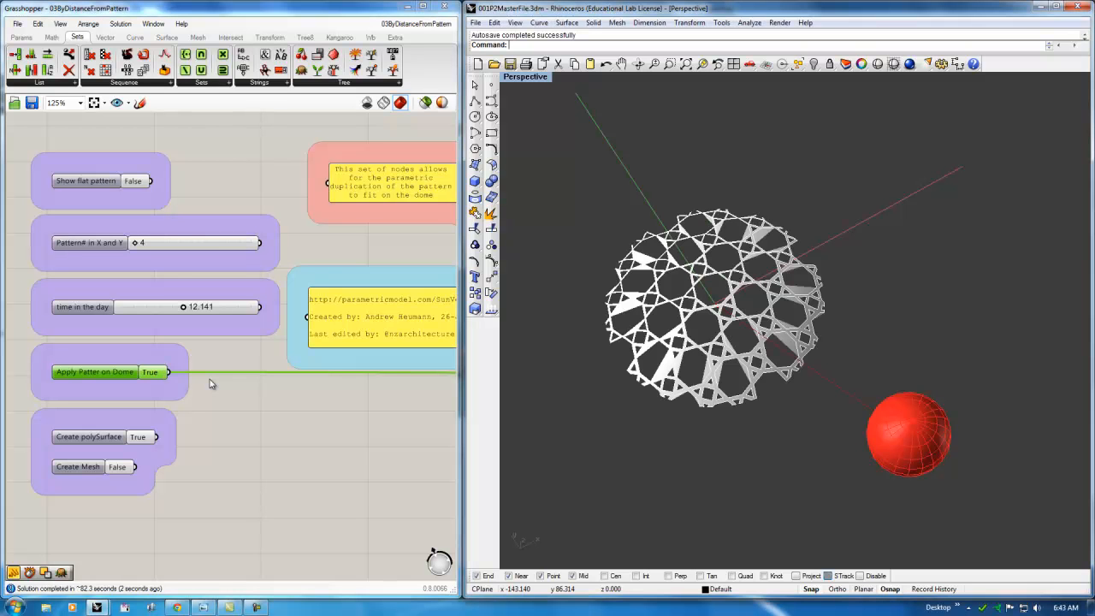
{"action": "right_click_drag", "start_coordinate": [855, 303], "coordinate": [792, 299]}
{"action": "scroll", "coordinate": [791, 300], "scroll_direction": "up", "scroll_amount": 5}
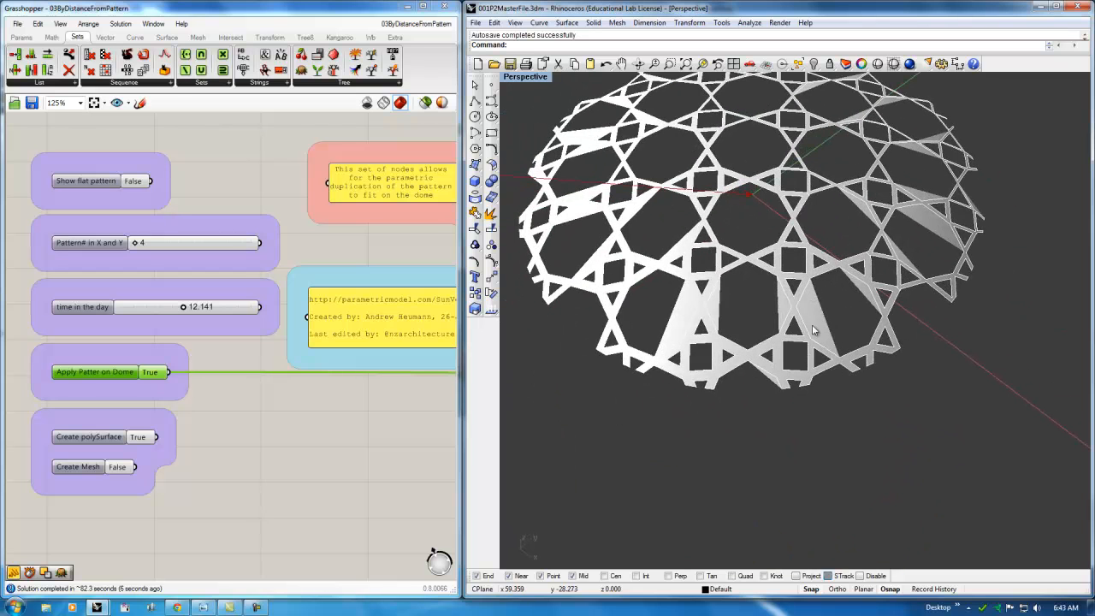
{"action": "right_click_drag", "start_coordinate": [806, 306], "coordinate": [797, 272]}
{"action": "scroll", "coordinate": [771, 311], "scroll_direction": "down", "scroll_amount": 5}
{"action": "scroll", "coordinate": [727, 277], "scroll_direction": "up", "scroll_amount": 5}
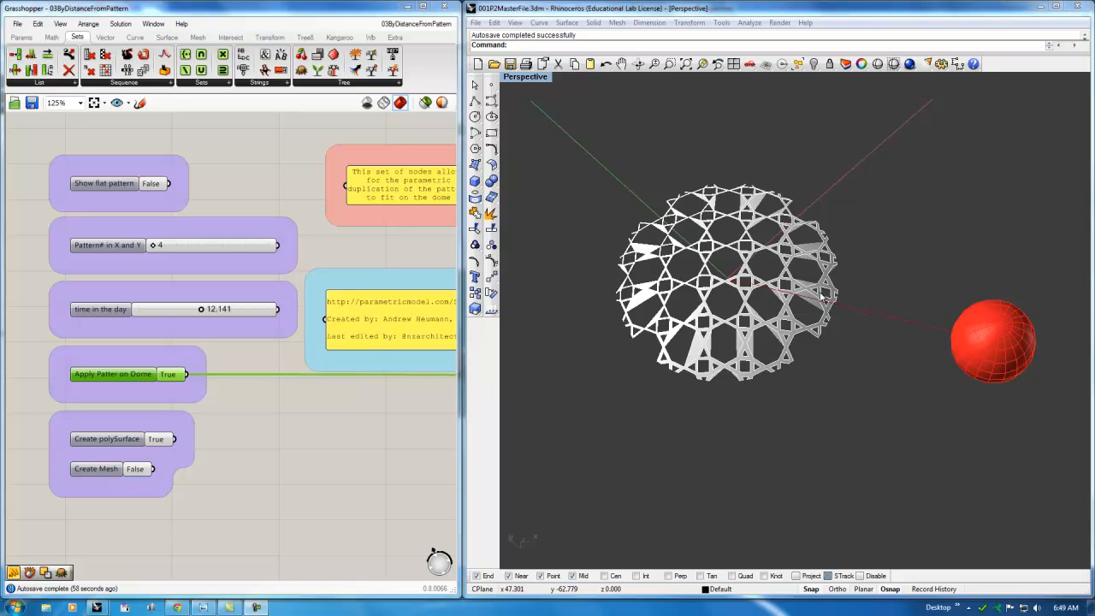
Set Show flat pattern to True to compare it with the dome from the side, and set it back to False
{"action": "left_click", "coordinate": [151, 184]}
{"action": "right_click_drag", "start_coordinate": [796, 350], "coordinate": [791, 236]}
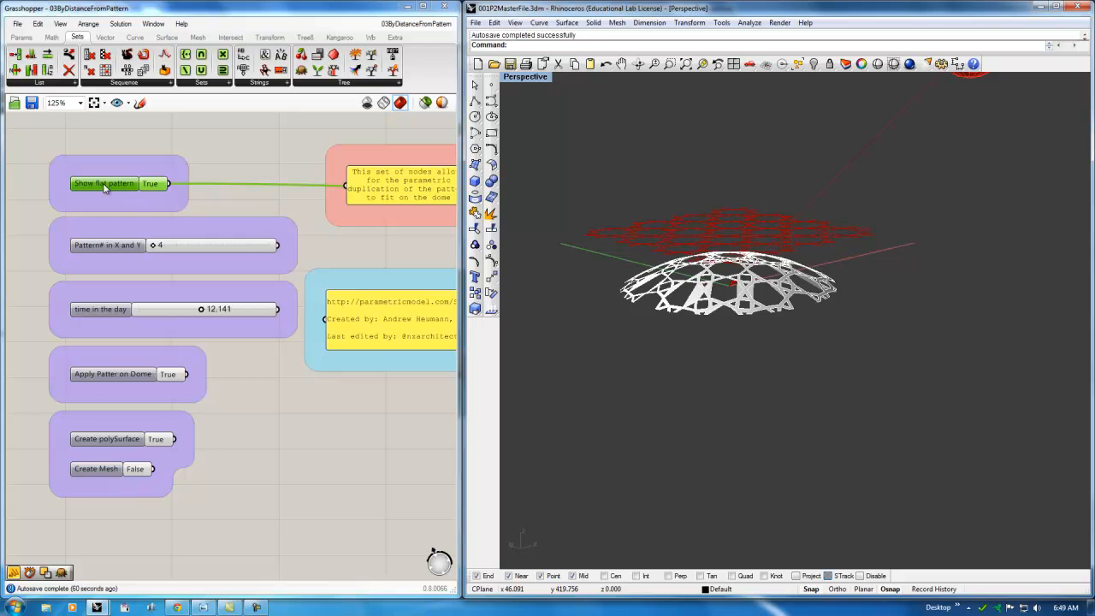
{"action": "left_click", "coordinate": [149, 184]}
{"action": "right_click_drag", "start_coordinate": [265, 160], "coordinate": [273, 198]}
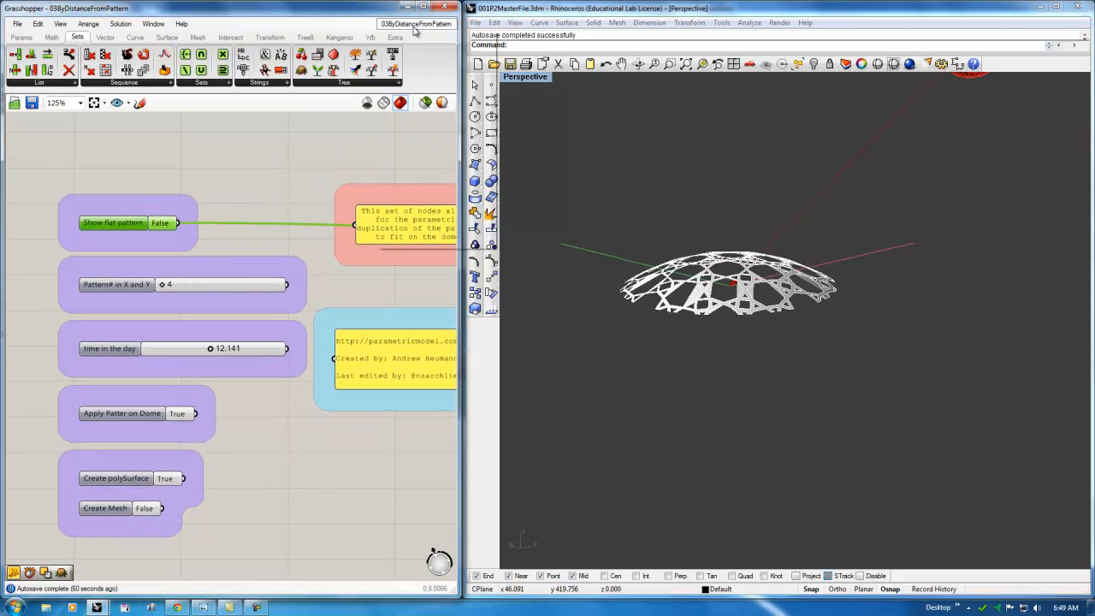
Switch to the 02ByDistanceFromDome definition and view its flat pattern in perspective
{"action": "left_click", "coordinate": [415, 30]}
{"action": "left_click", "coordinate": [432, 135]}
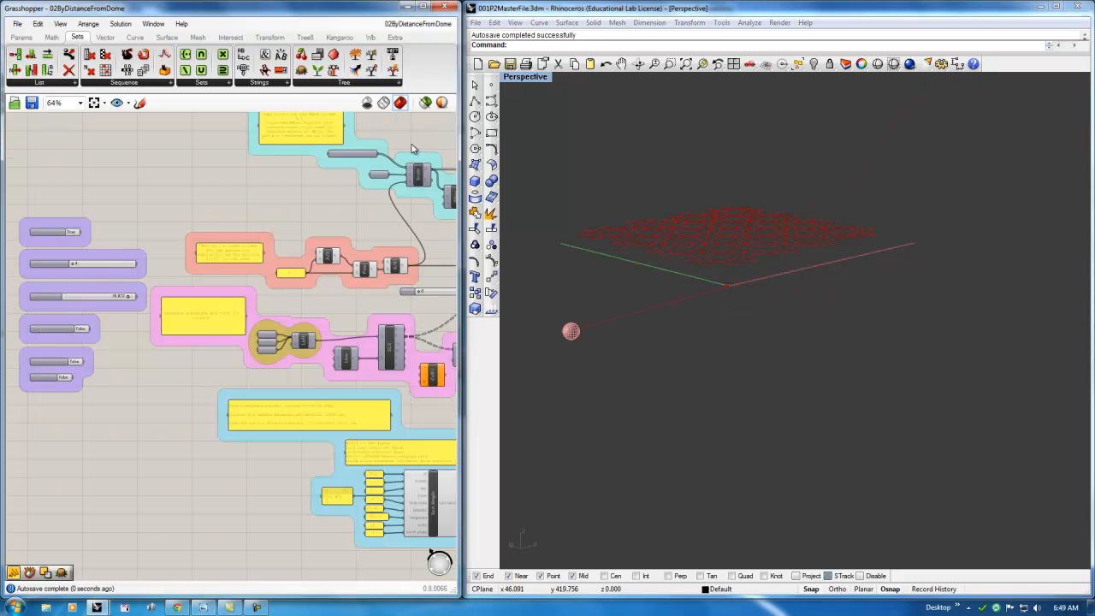
{"action": "right_click_drag", "start_coordinate": [752, 179], "coordinate": [777, 220]}
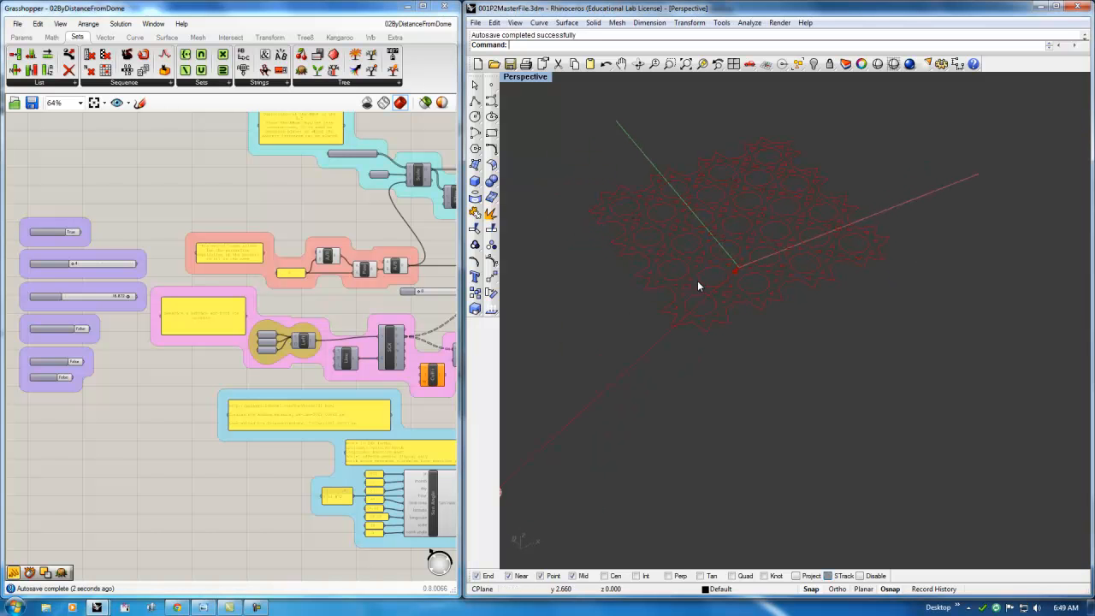
Enable the preview of the tall component in the pink surface-and-normals group and examine its dome points from several angles
{"action": "right_click_drag", "start_coordinate": [303, 217], "coordinate": [258, 226]}
{"action": "right_click_drag", "start_coordinate": [326, 274], "coordinate": [292, 245]}
{"action": "left_click", "coordinate": [205, 315]}
{"action": "middle_click", "coordinate": [206, 312]}
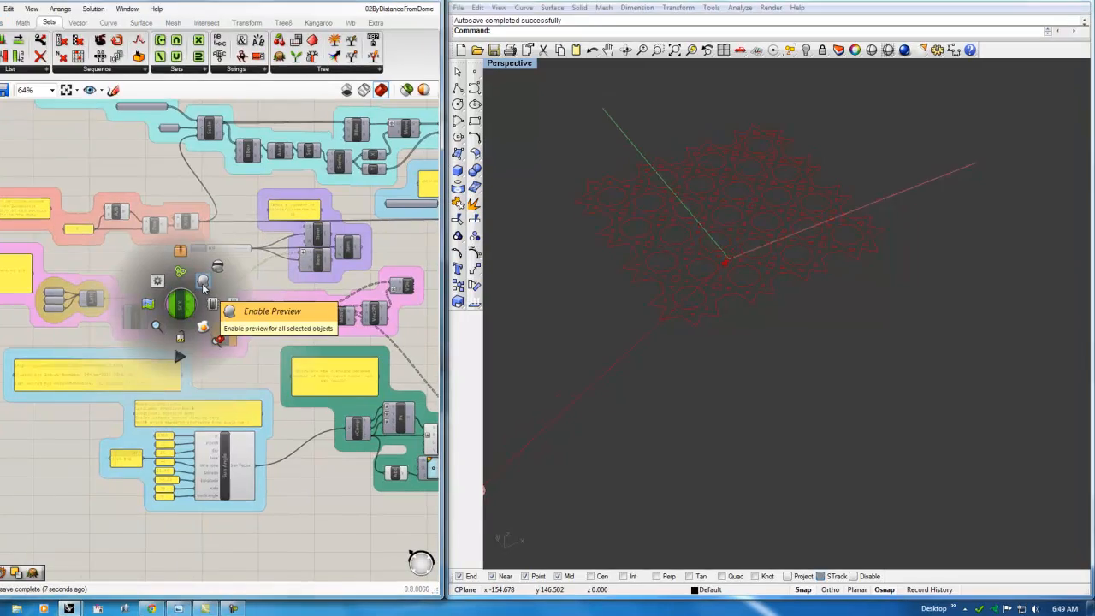
{"action": "left_click", "coordinate": [202, 287]}
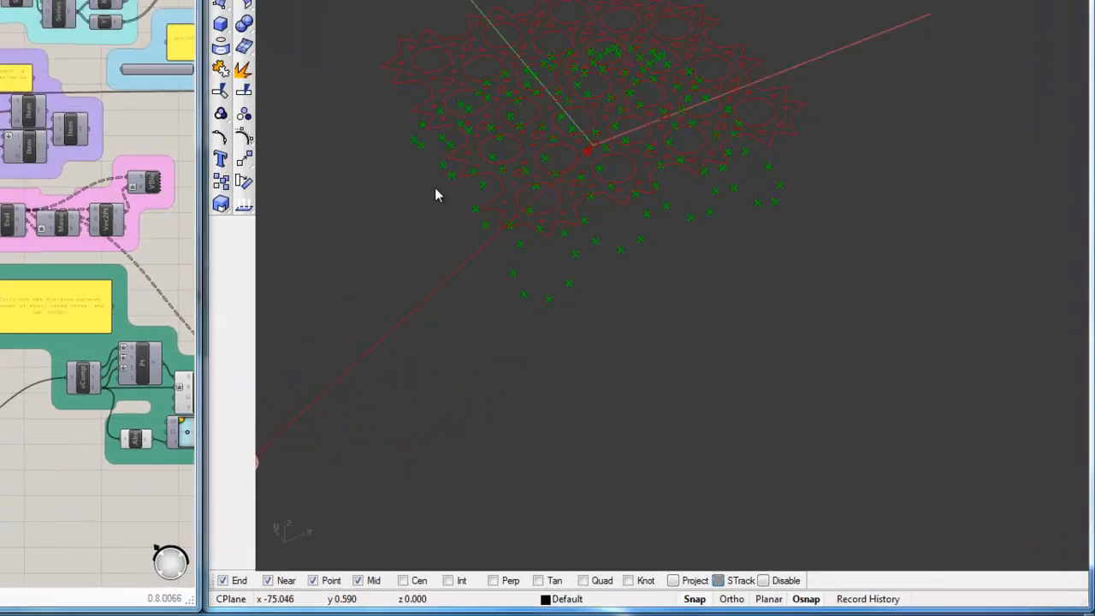
{"action": "right_click_drag", "start_coordinate": [774, 309], "coordinate": [772, 390]}
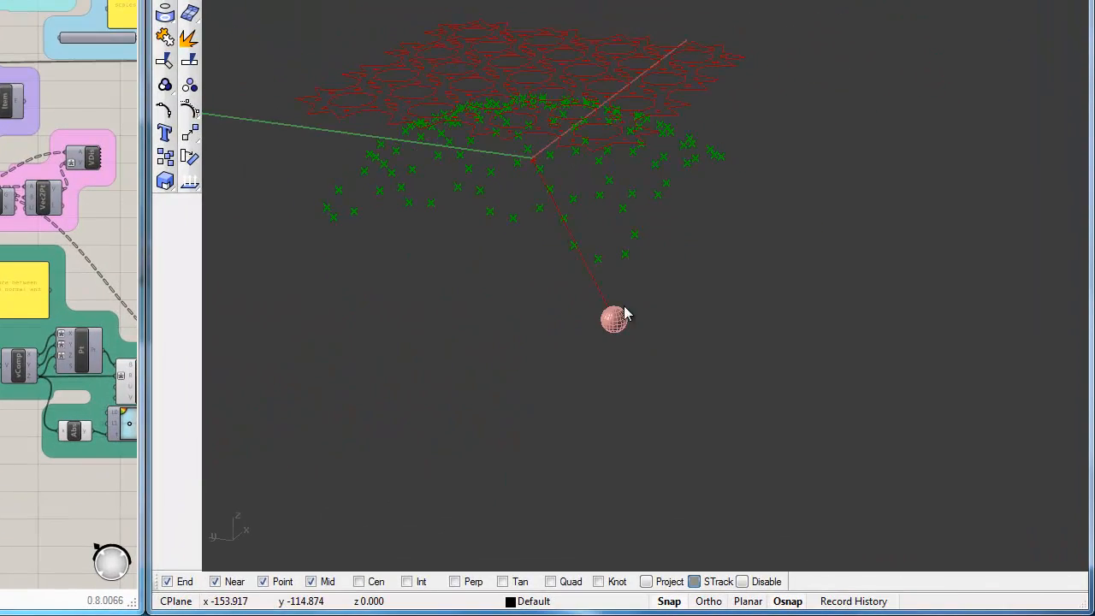
{"action": "right_click_drag", "start_coordinate": [650, 254], "coordinate": [457, 188]}
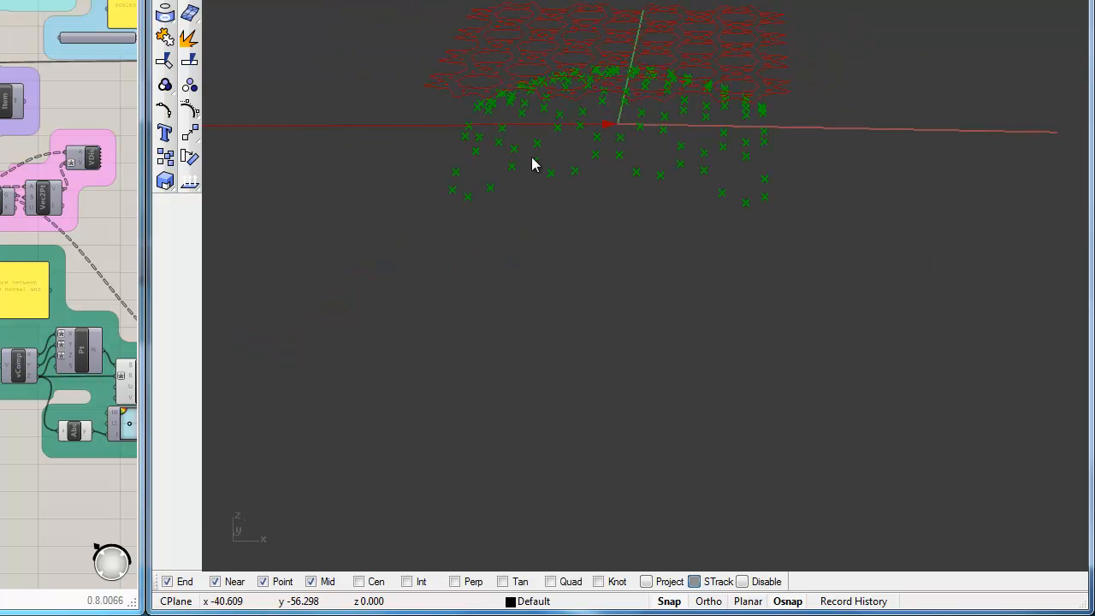
{"action": "mouse_move", "coordinate": [696, 171]}
{"action": "right_mouse_down"}
{"action": "mouse_move", "coordinate": [613, 191]}
{"action": "mouse_move", "coordinate": [692, 178]}
{"action": "right_mouse_up"}
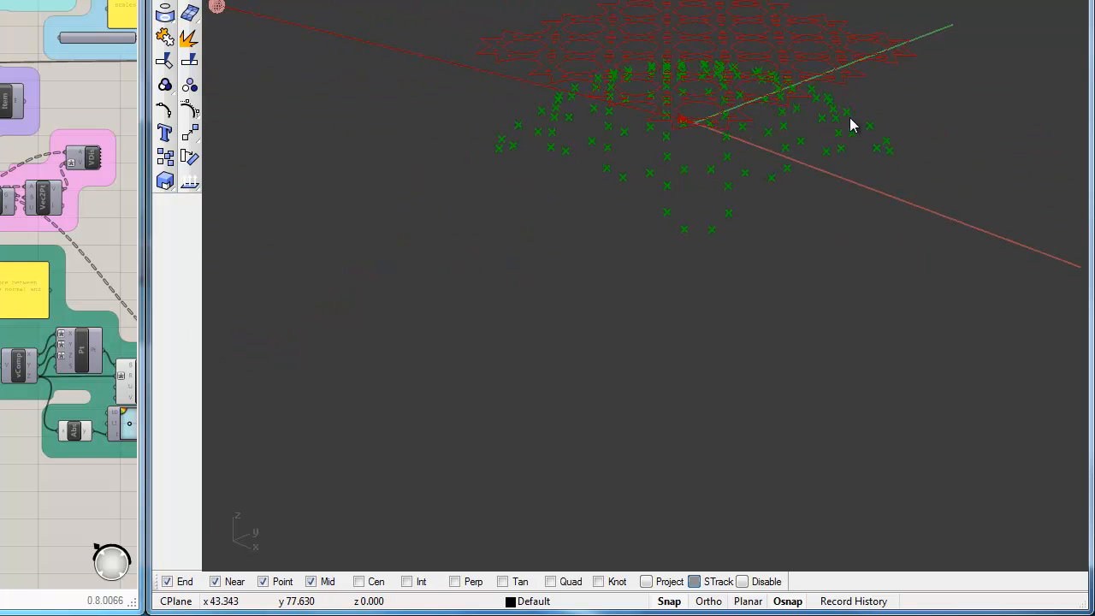
{"action": "right_click_drag", "start_coordinate": [525, 174], "coordinate": [521, 270]}
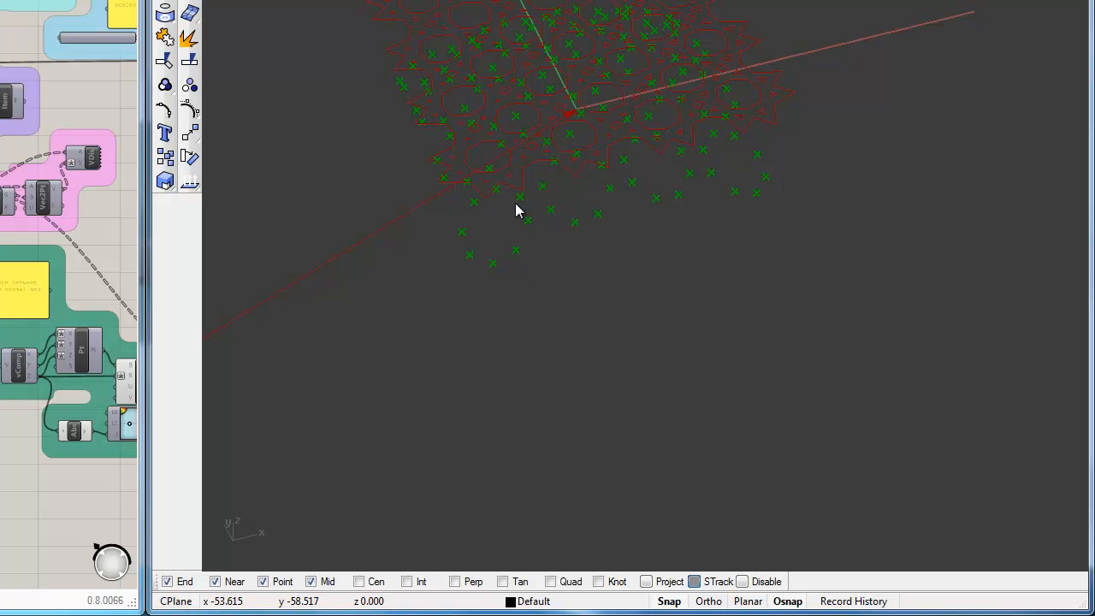
{"action": "scroll", "coordinate": [520, 157], "scroll_direction": "up", "scroll_amount": 4}
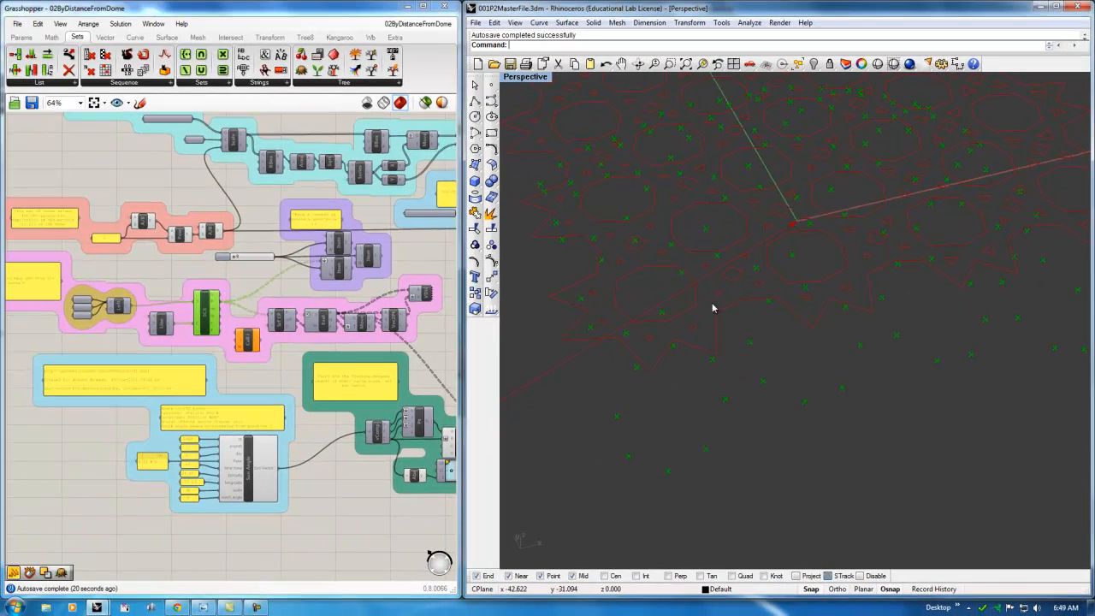
{"action": "scroll", "coordinate": [717, 299], "scroll_direction": "down", "scroll_amount": 8}
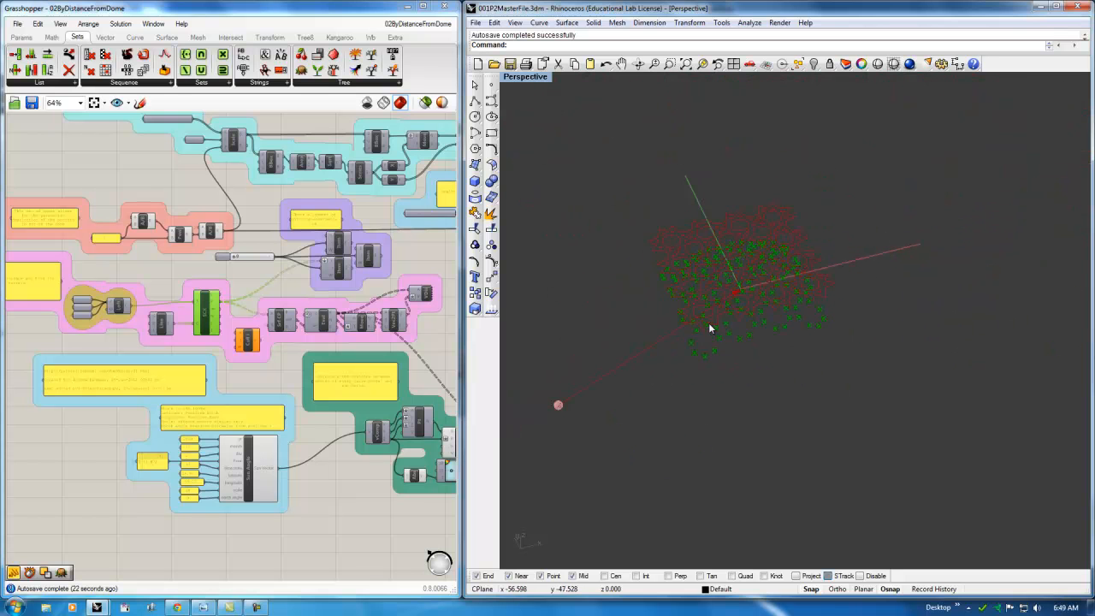
Set the Show flat pattern toggle of the 02ByDistanceFromDome definition to False
{"action": "right_click_drag", "start_coordinate": [77, 345], "coordinate": [234, 348]}
{"action": "scroll", "coordinate": [138, 352], "scroll_direction": "down", "scroll_amount": 2}
{"action": "right_click_drag", "start_coordinate": [137, 354], "coordinate": [224, 365]}
{"action": "scroll", "coordinate": [127, 308], "scroll_direction": "up", "scroll_amount": 4}
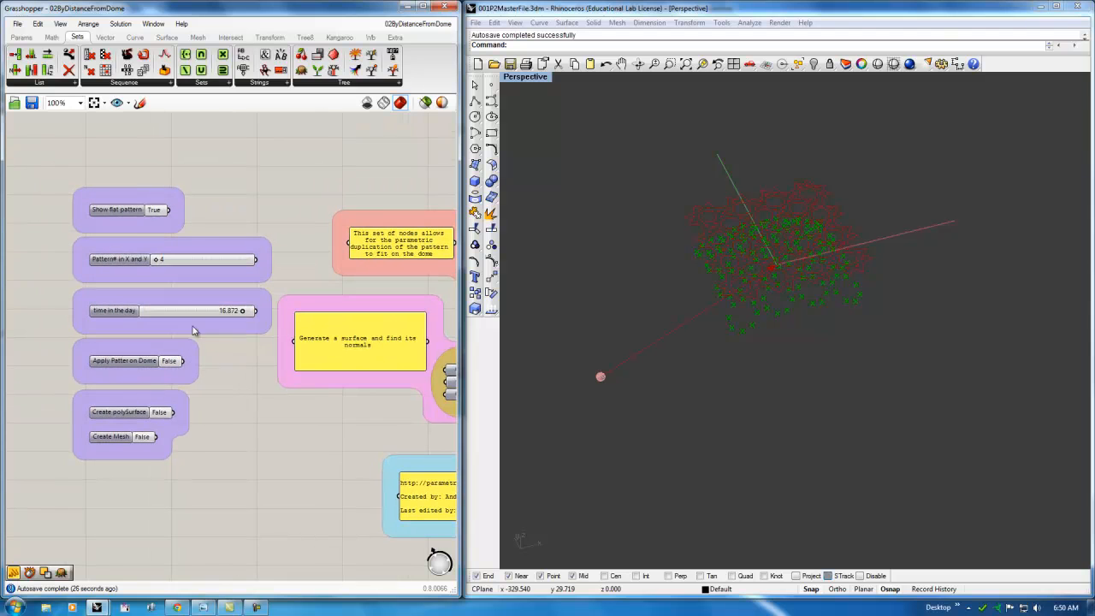
{"action": "left_click", "coordinate": [124, 211]}
Disable the preview of the tall component in the pink surface-and-normals group to hide the dome points
{"action": "right_click_drag", "start_coordinate": [450, 289], "coordinate": [166, 281]}
{"action": "scroll", "coordinate": [171, 284], "scroll_direction": "down", "scroll_amount": 3}
{"action": "left_click", "coordinate": [266, 332]}
{"action": "middle_click", "coordinate": [264, 325]}
{"action": "left_click", "coordinate": [299, 291]}
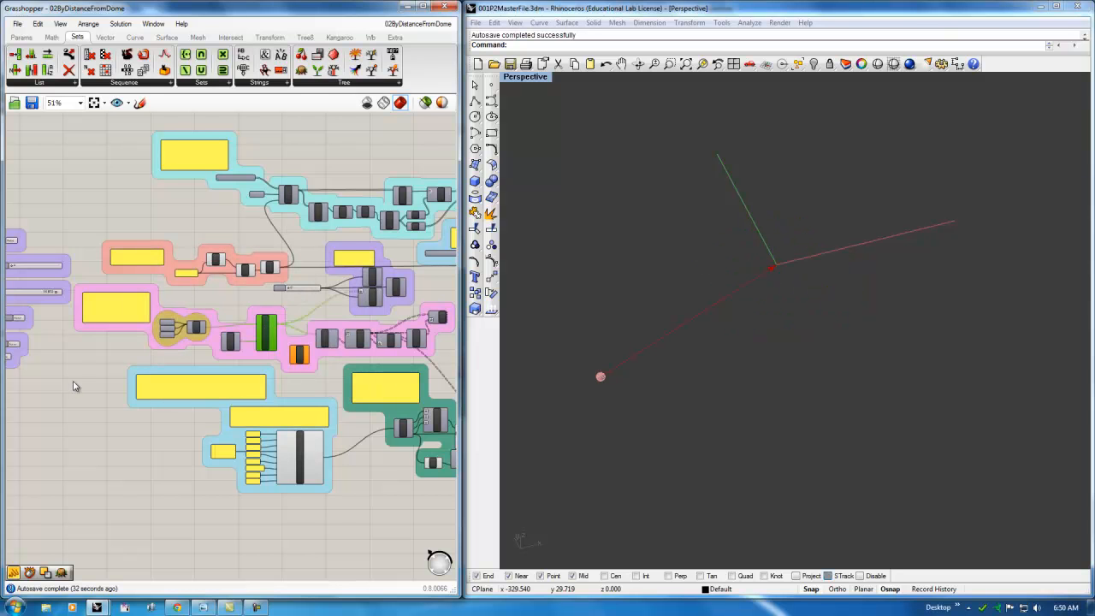
Set the time in the day slider to 12.088, and set Apply Patter on Dome and Create polySurface to True
{"action": "scroll", "coordinate": [244, 369], "scroll_direction": "up", "scroll_amount": 3}
{"action": "right_click_drag", "start_coordinate": [285, 375], "coordinate": [263, 400]}
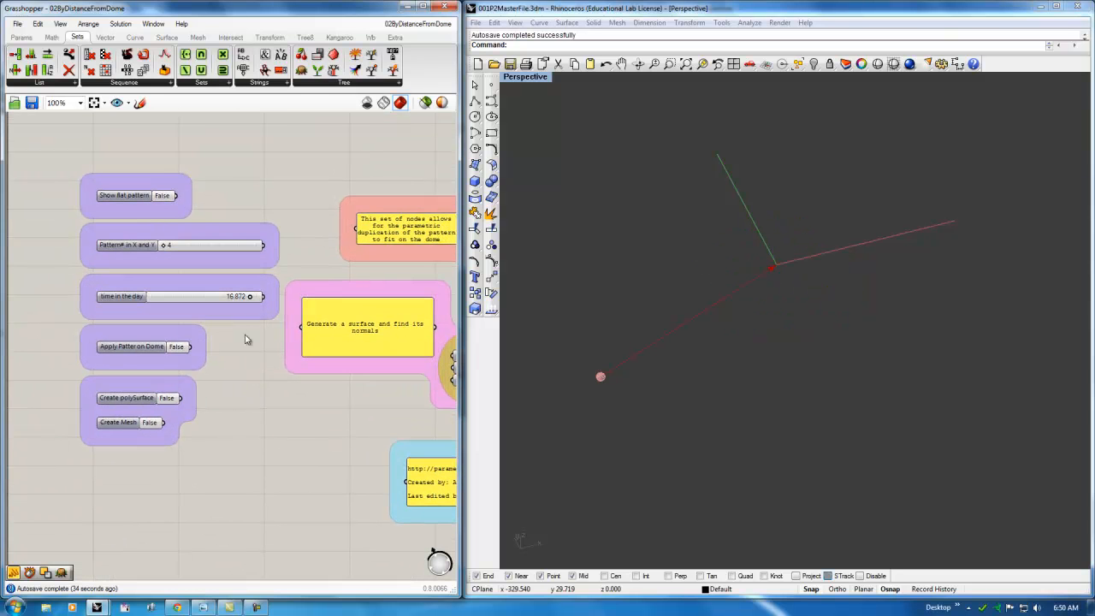
{"action": "left_click_drag", "start_coordinate": [248, 296], "coordinate": [204, 295]}
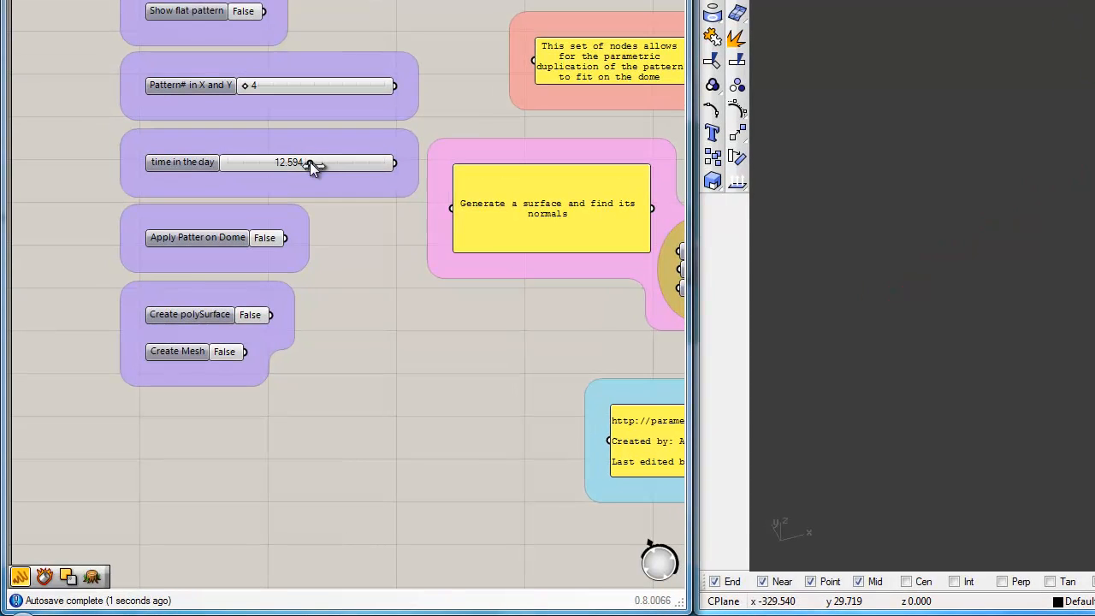
{"action": "right_click_drag", "start_coordinate": [349, 282], "coordinate": [335, 310]}
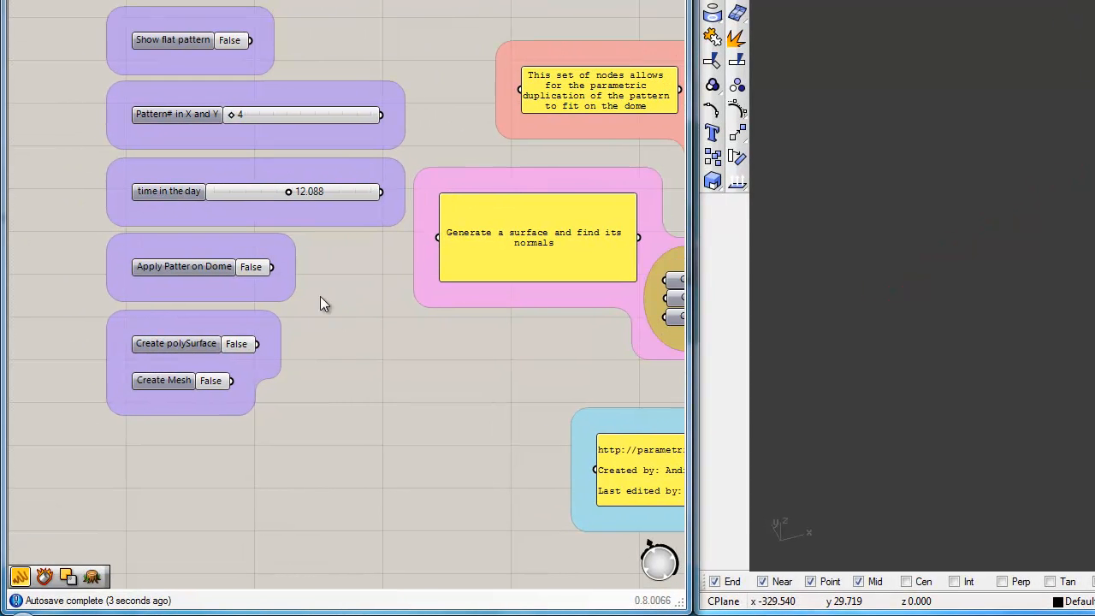
{"action": "left_click", "coordinate": [199, 266]}
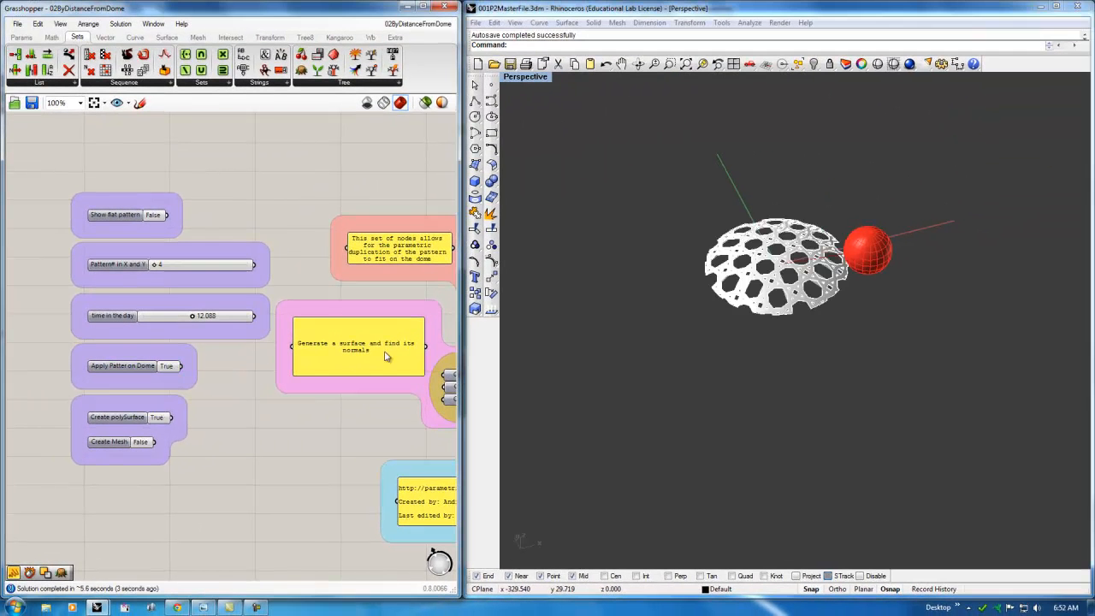
Examine the patterned dome's openings and overall shape up close and from several angles
{"action": "right_click_drag", "start_coordinate": [749, 209], "coordinate": [765, 305]}
{"action": "scroll", "coordinate": [767, 289], "scroll_direction": "up", "scroll_amount": 12}
{"action": "scroll", "coordinate": [790, 302], "scroll_direction": "down", "scroll_amount": 6}
{"action": "scroll", "coordinate": [752, 360], "scroll_direction": "up", "scroll_amount": 10}
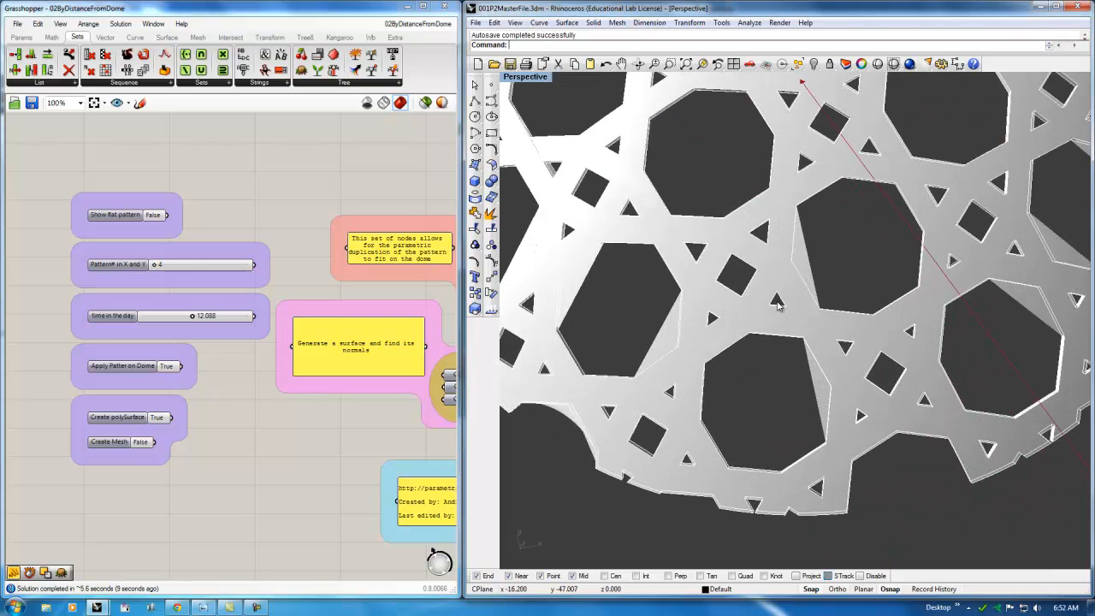
{"action": "scroll", "coordinate": [778, 299], "scroll_direction": "down", "scroll_amount": 5}
{"action": "mouse_move", "coordinate": [777, 274]}
{"action": "right_mouse_down", "text": "shift"}
{"action": "mouse_move", "coordinate": [753, 389]}
{"action": "mouse_move", "coordinate": [795, 273]}
{"action": "right_mouse_up", "text": "shift"}
{"action": "scroll", "coordinate": [794, 272], "scroll_direction": "down", "scroll_amount": 4}
{"action": "right_click_drag", "start_coordinate": [783, 335], "coordinate": [772, 285]}
{"action": "right_click_drag", "start_coordinate": [752, 349], "coordinate": [791, 387]}
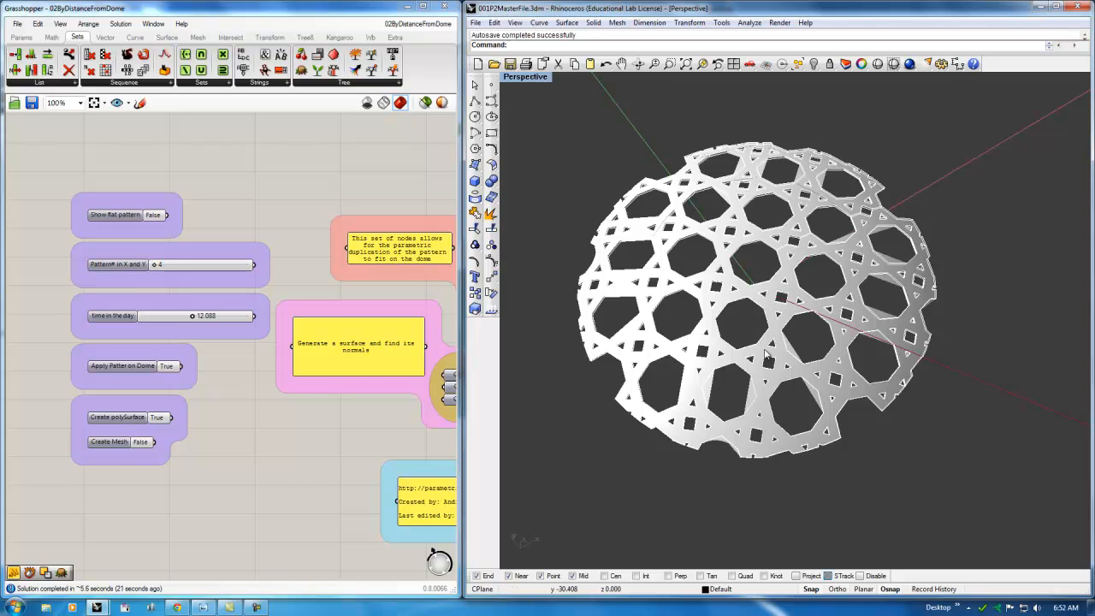
{"action": "right_click_drag", "start_coordinate": [717, 195], "coordinate": [700, 248]}
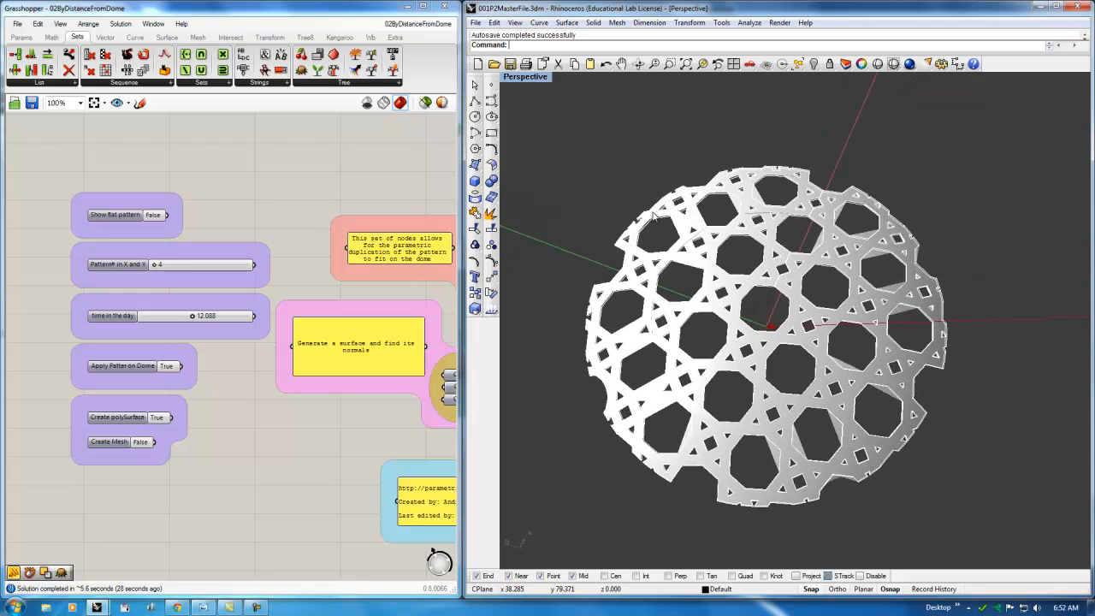
{"action": "right_click_drag", "start_coordinate": [686, 240], "coordinate": [702, 202]}
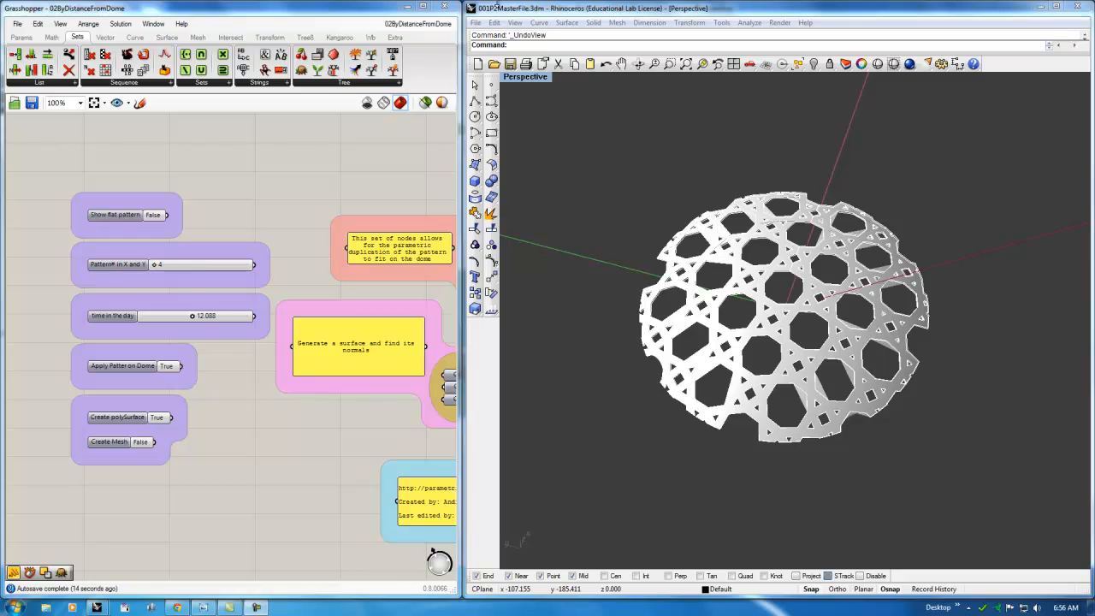
Switch to the 01ByAngle definition and enable the preview of its SCX component to show the dome's intersection points
{"action": "left_click", "coordinate": [419, 24]}
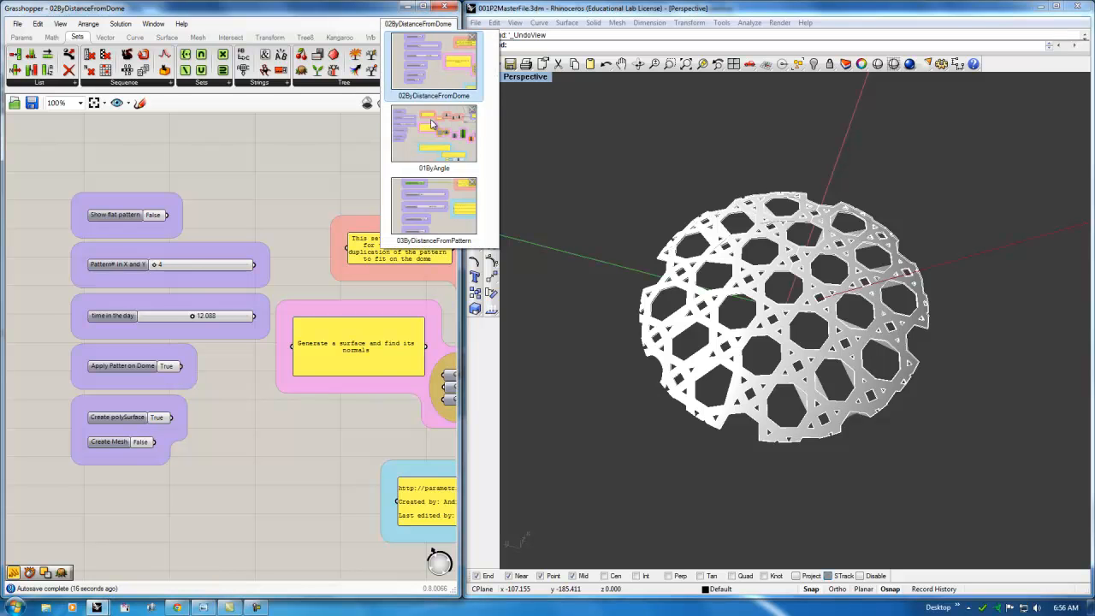
{"action": "left_click", "coordinate": [434, 137]}
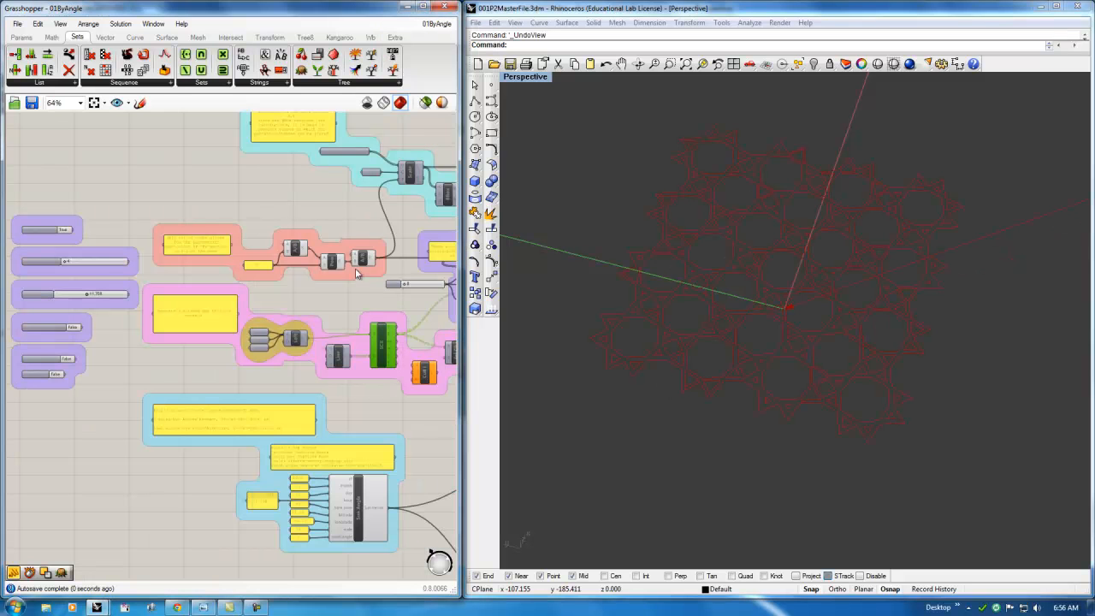
{"action": "scroll", "coordinate": [358, 305], "scroll_direction": "down", "scroll_amount": 3}
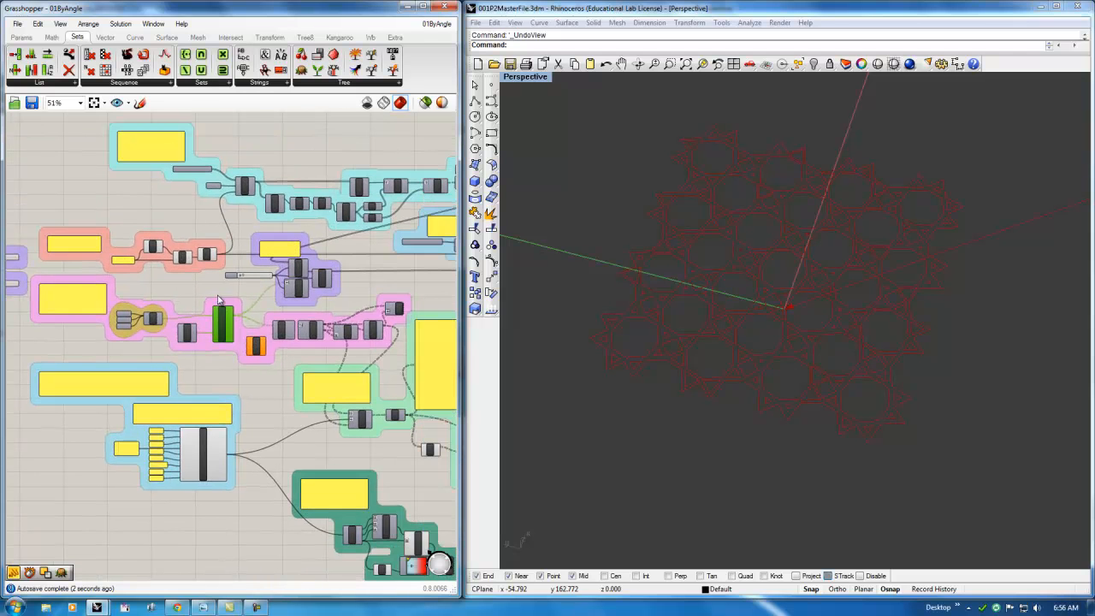
{"action": "scroll", "coordinate": [298, 316], "scroll_direction": "up", "scroll_amount": 4}
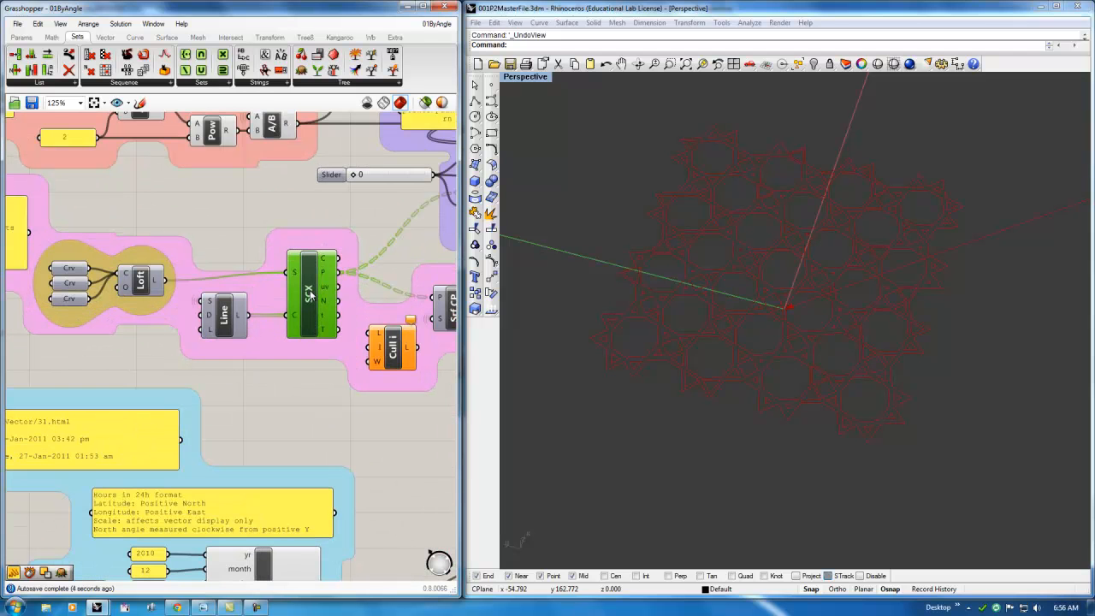
{"action": "middle_click", "coordinate": [309, 292]}
{"action": "left_click", "coordinate": [334, 269]}
{"action": "right_click_drag", "start_coordinate": [365, 372], "coordinate": [268, 327]}
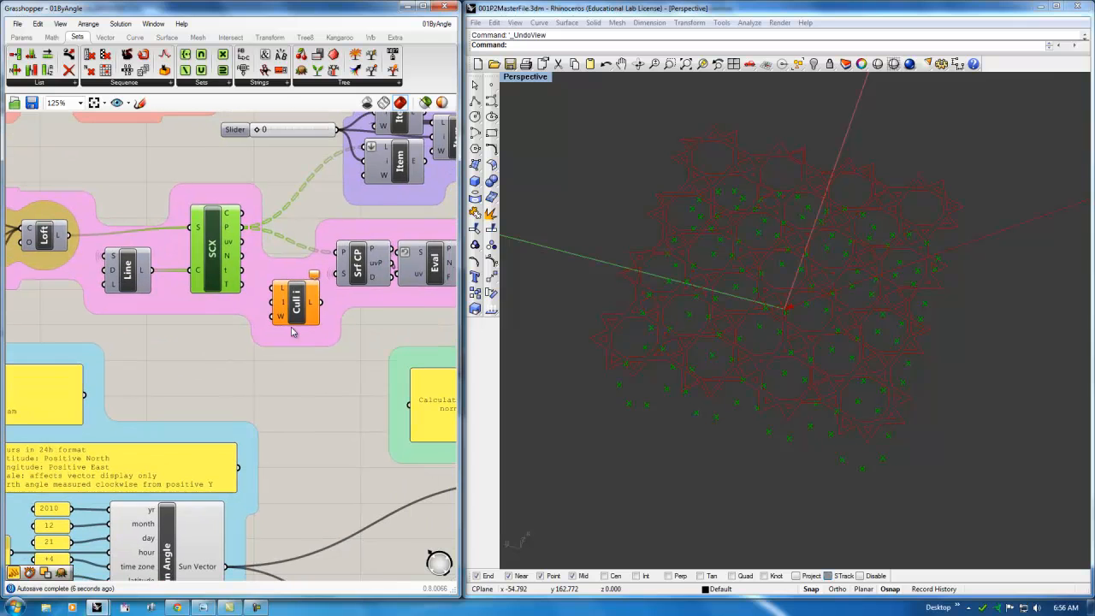
{"action": "right_click_drag", "start_coordinate": [796, 401], "coordinate": [752, 301]}
{"action": "right_click_drag", "start_coordinate": [783, 242], "coordinate": [771, 297]}
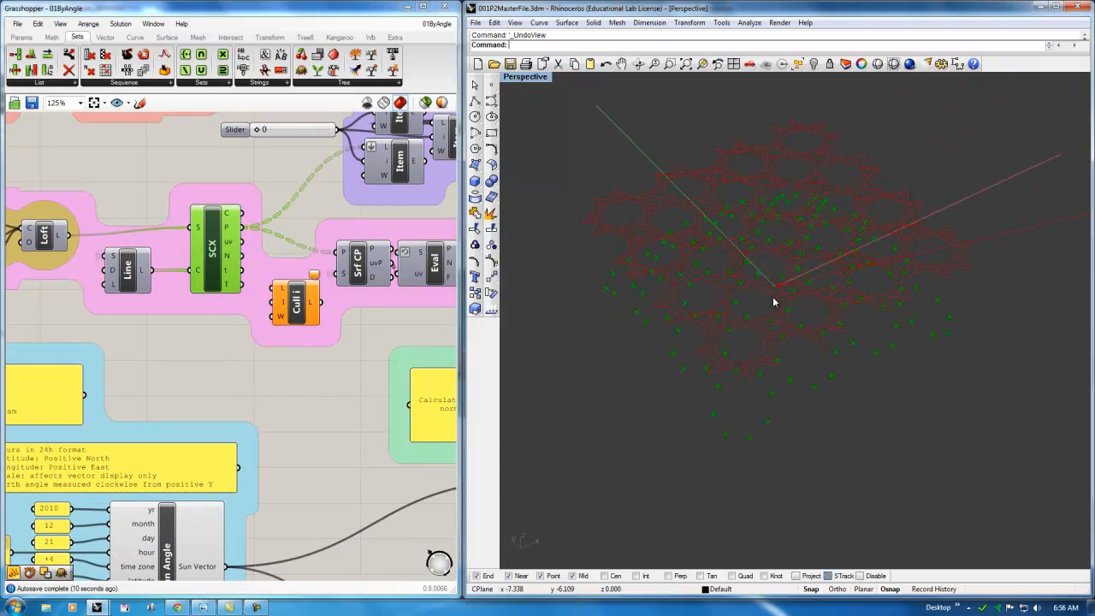
{"action": "right_click_drag", "start_coordinate": [745, 383], "coordinate": [739, 364]}
Enable the preview of the VDis component in the pink group to display the normal vectors at the dome points
{"action": "left_click", "coordinate": [351, 371]}
{"action": "right_click_drag", "start_coordinate": [352, 370], "coordinate": [36, 366]}
{"action": "left_click", "coordinate": [319, 214]}
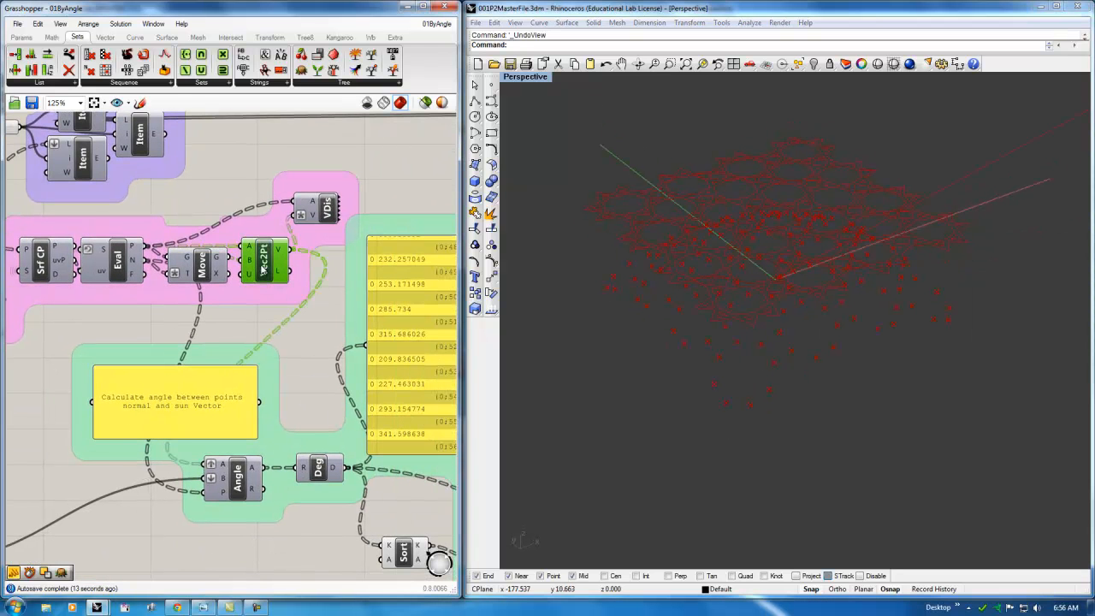
{"action": "middle_click", "coordinate": [317, 213]}
{"action": "left_click", "coordinate": [338, 188]}
{"action": "right_click_drag", "start_coordinate": [797, 315], "coordinate": [773, 322]}
Examine the Angle component's links to the surface normals and sun vector, along with the groups downstream of it
{"action": "right_click_drag", "start_coordinate": [310, 329], "coordinate": [334, 240]}
{"action": "left_click", "coordinate": [247, 401]}
{"action": "right_click_drag", "start_coordinate": [247, 401], "coordinate": [370, 363]}
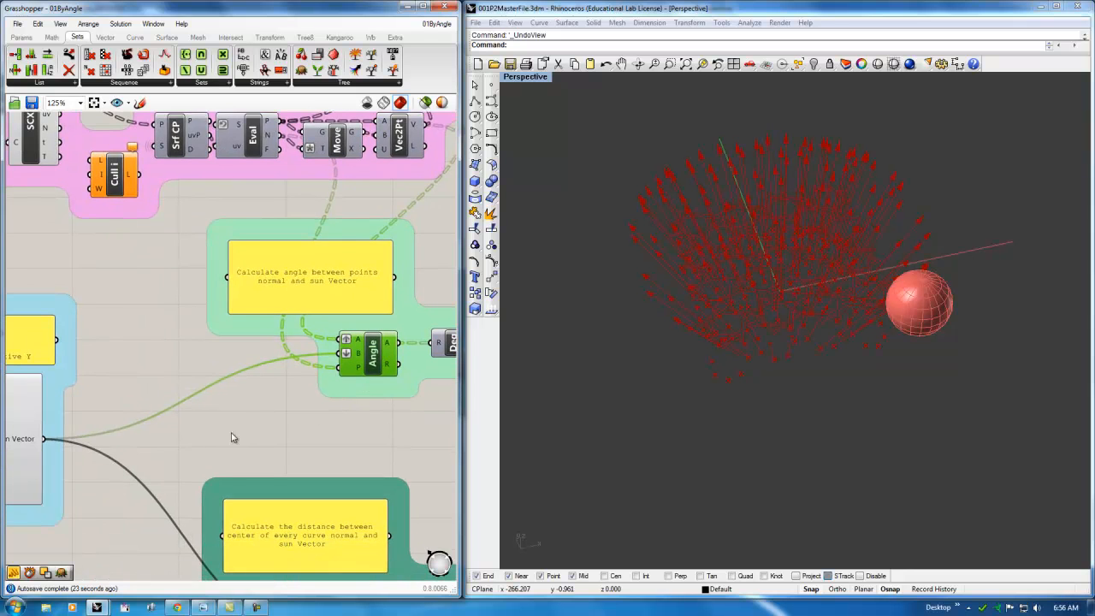
{"action": "right_click_drag", "start_coordinate": [237, 436], "coordinate": [340, 407]}
{"action": "scroll", "coordinate": [130, 412], "scroll_direction": "down", "scroll_amount": 5}
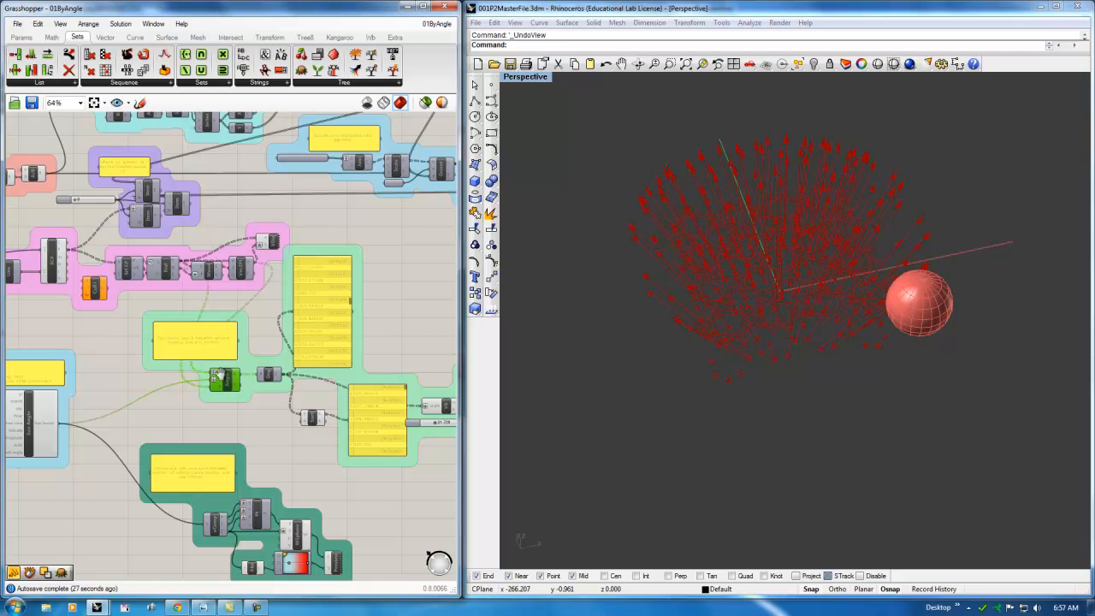
{"action": "right_click_drag", "start_coordinate": [114, 378], "coordinate": [362, 365]}
{"action": "right_click_drag", "start_coordinate": [24, 278], "coordinate": [229, 369]}
{"action": "scroll", "coordinate": [200, 273], "scroll_direction": "up", "scroll_amount": 5}
{"action": "right_click_drag", "start_coordinate": [230, 283], "coordinate": [207, 254]}
{"action": "scroll", "coordinate": [206, 274], "scroll_direction": "down", "scroll_amount": 2}
{"action": "scroll", "coordinate": [361, 445], "scroll_direction": "down", "scroll_amount": 4}
{"action": "right_click_drag", "start_coordinate": [419, 430], "coordinate": [221, 370]}
{"action": "right_click_drag", "start_coordinate": [413, 396], "coordinate": [234, 388]}
{"action": "right_click_drag", "start_coordinate": [441, 327], "coordinate": [212, 330]}
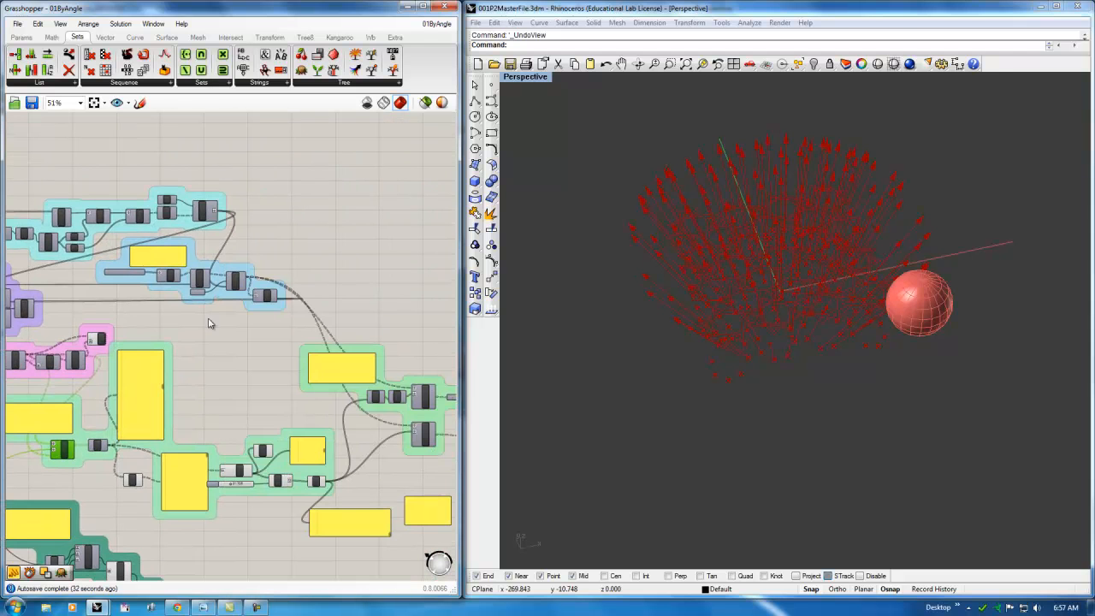
Disable the previews of the VDis and SCX components to hide the normal vectors and dome points
{"action": "right_click_drag", "start_coordinate": [117, 340], "coordinate": [248, 337]}
{"action": "left_click", "coordinate": [230, 337]}
{"action": "middle_click", "coordinate": [230, 336]}
{"action": "left_click", "coordinate": [263, 305]}
{"action": "left_click", "coordinate": [64, 352]}
{"action": "middle_click", "coordinate": [66, 352]}
{"action": "left_click", "coordinate": [102, 319]}
Set the time in the day slider to 10.092
{"action": "right_click_drag", "start_coordinate": [81, 352], "coordinate": [275, 356]}
{"action": "right_click_drag", "start_coordinate": [86, 364], "coordinate": [287, 373]}
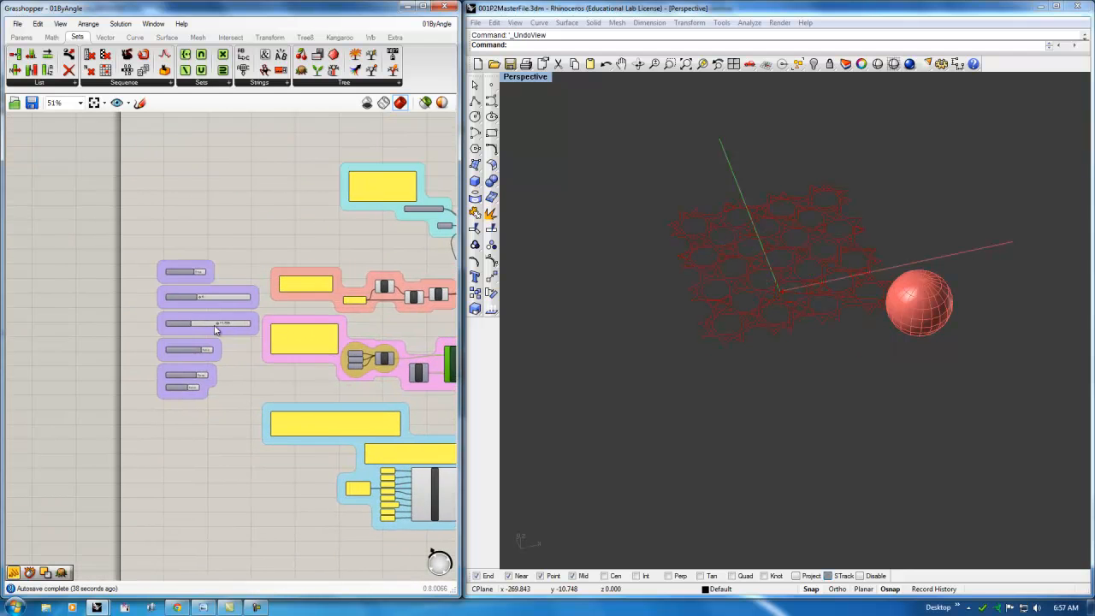
{"action": "scroll", "coordinate": [215, 325], "scroll_direction": "up", "scroll_amount": 4}
{"action": "left_click_drag", "start_coordinate": [227, 323], "coordinate": [202, 318]}
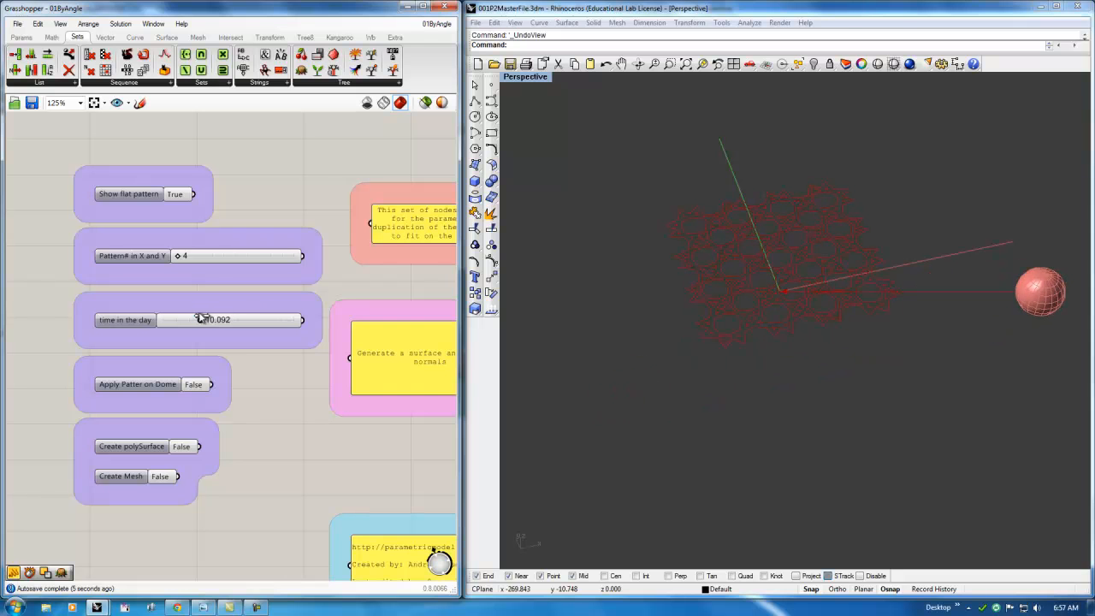
Open the script of the VB component that processes the angles, review its angle conditions, and close it
{"action": "scroll", "coordinate": [260, 403], "scroll_direction": "down", "scroll_amount": 4}
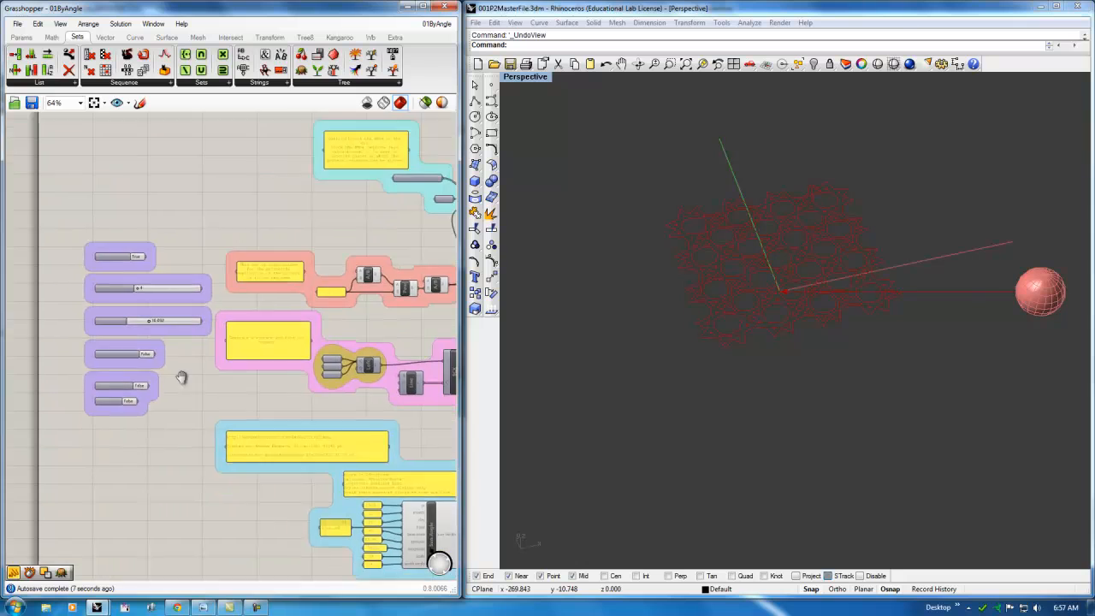
{"action": "right_click_drag", "start_coordinate": [249, 391], "coordinate": [233, 408]}
{"action": "scroll", "coordinate": [185, 379], "scroll_direction": "up", "scroll_amount": 5}
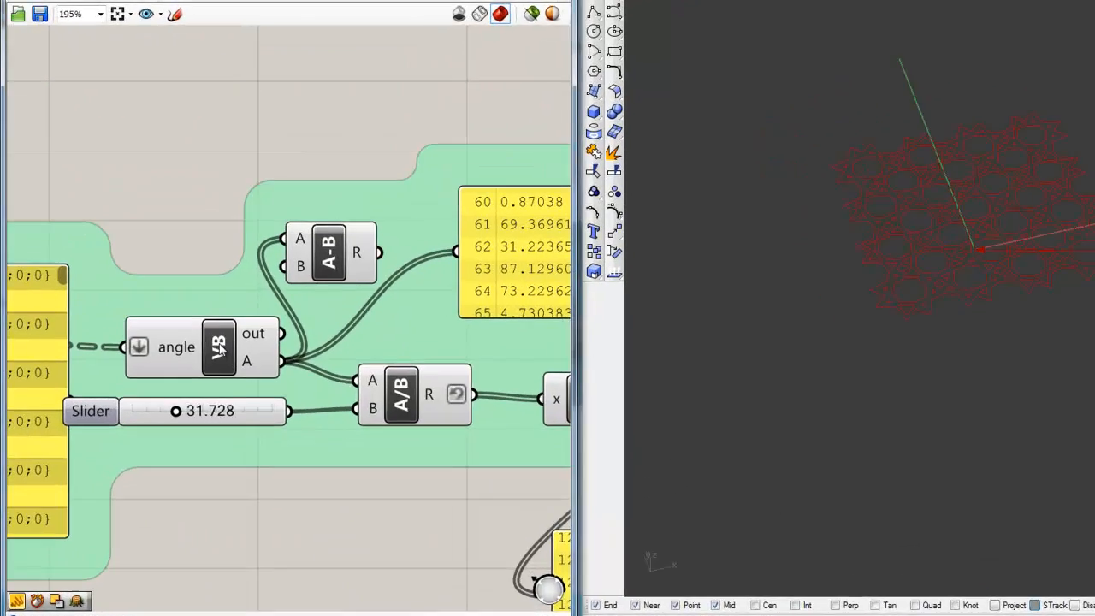
{"action": "double_click", "coordinate": [202, 368]}
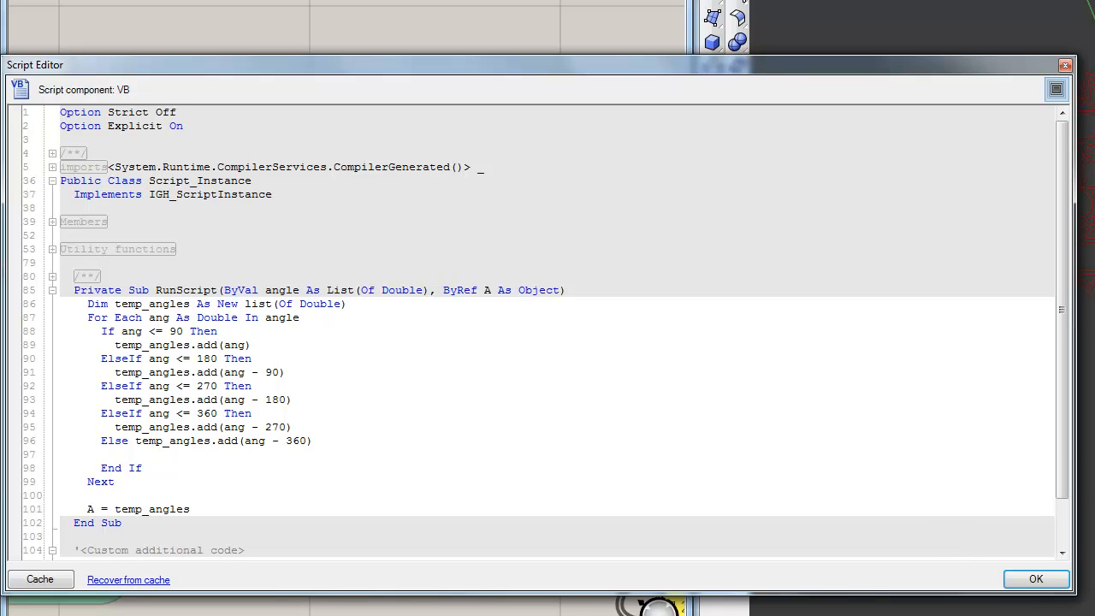
{"action": "left_click", "coordinate": [1035, 581]}
{"action": "left_click", "coordinate": [450, 511]}
Set Apply Patter on Dome and Create polySurface to True, and Show flat pattern to False
{"action": "right_click_drag", "start_coordinate": [261, 516], "coordinate": [506, 482]}
{"action": "scroll", "coordinate": [436, 455], "scroll_direction": "down", "scroll_amount": 4}
{"action": "right_click_drag", "start_coordinate": [283, 464], "coordinate": [602, 502]}
{"action": "right_click_drag", "start_coordinate": [284, 406], "coordinate": [521, 457]}
{"action": "right_click_drag", "start_coordinate": [265, 363], "coordinate": [556, 382]}
{"action": "right_click_drag", "start_coordinate": [240, 341], "coordinate": [496, 351]}
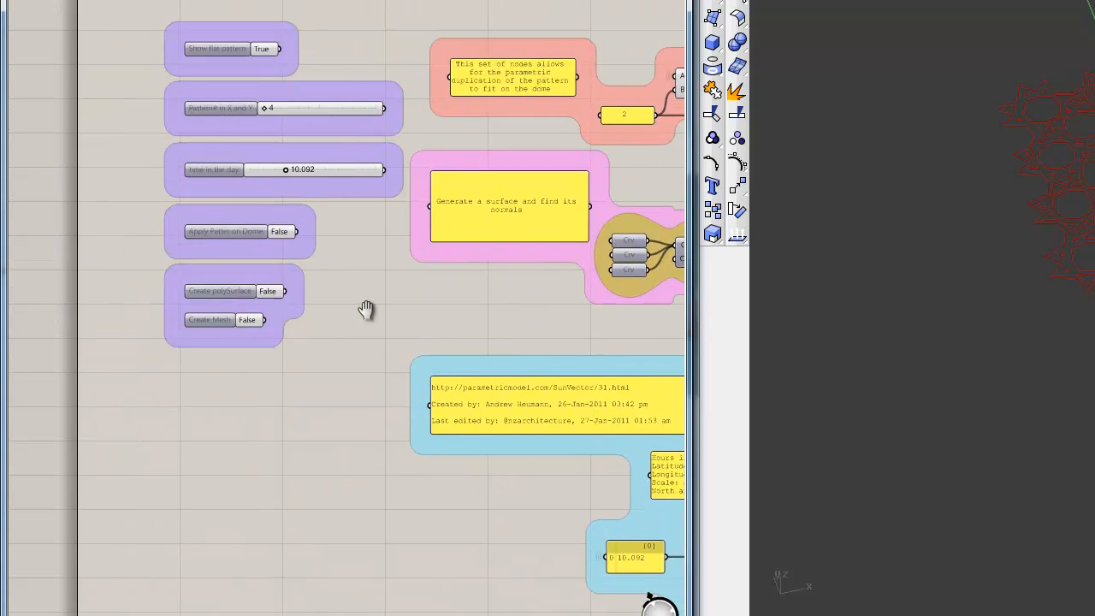
{"action": "right_click_drag", "start_coordinate": [313, 268], "coordinate": [390, 363]}
{"action": "scroll", "coordinate": [266, 215], "scroll_direction": "up", "scroll_amount": 5}
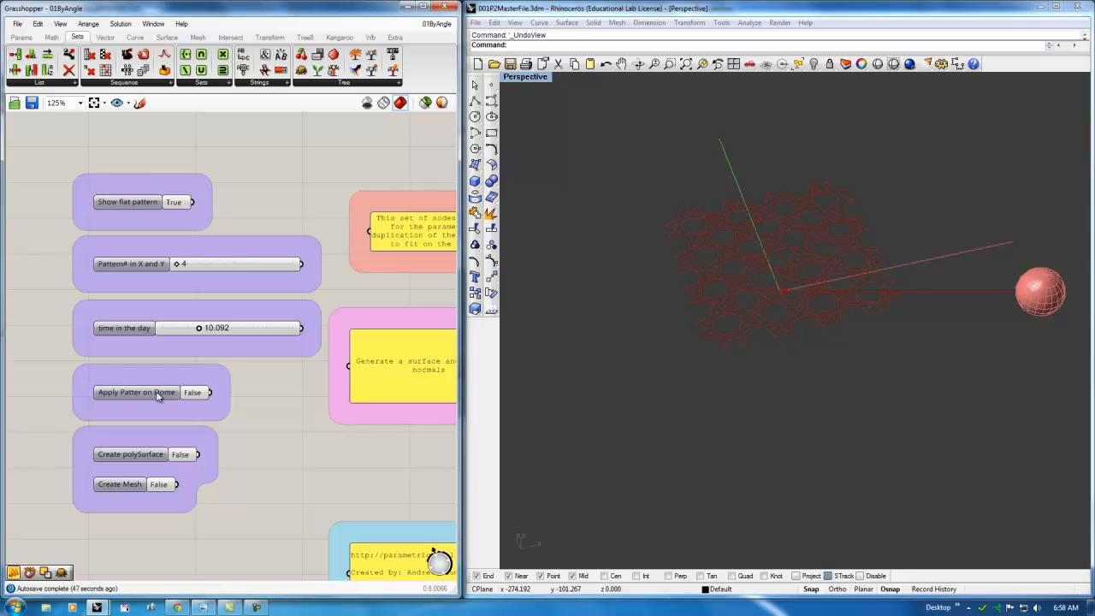
{"action": "double_click", "coordinate": [158, 395]}
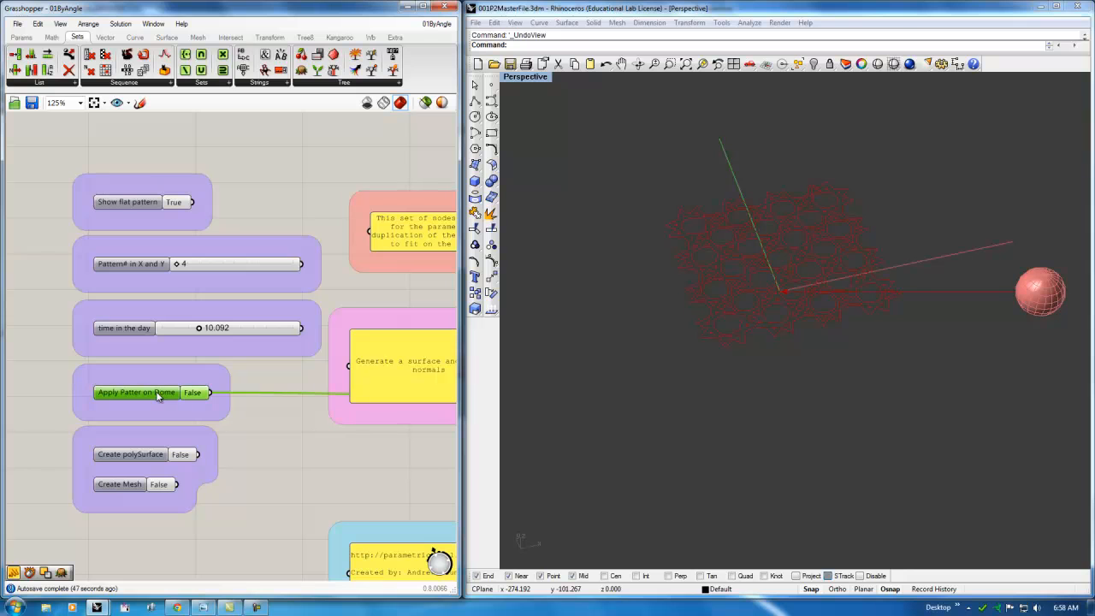
{"action": "left_click", "coordinate": [139, 457]}
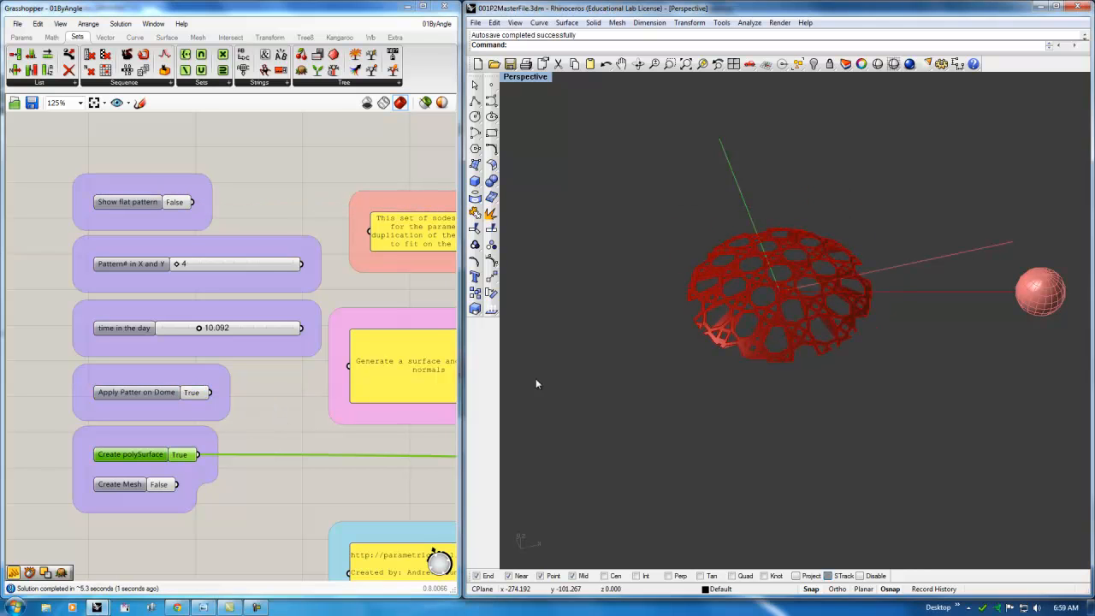
Examine the angle-based dome's openings relative to the sun sphere, up close and from several angles
{"action": "right_click_drag", "start_coordinate": [806, 329], "coordinate": [773, 334]}
{"action": "scroll", "coordinate": [774, 327], "scroll_direction": "up", "scroll_amount": 10}
{"action": "scroll", "coordinate": [801, 329], "scroll_direction": "down", "scroll_amount": 5}
{"action": "mouse_move", "coordinate": [800, 337]}
{"action": "right_mouse_down"}
{"action": "mouse_move", "coordinate": [807, 296]}
{"action": "mouse_move", "coordinate": [909, 283]}
{"action": "mouse_move", "coordinate": [872, 299]}
{"action": "mouse_move", "coordinate": [791, 291]}
{"action": "mouse_move", "coordinate": [838, 295]}
{"action": "mouse_move", "coordinate": [817, 302]}
{"action": "mouse_move", "coordinate": [800, 330]}
{"action": "mouse_move", "coordinate": [791, 319]}
{"action": "mouse_move", "coordinate": [855, 295]}
{"action": "mouse_move", "coordinate": [806, 325]}
{"action": "mouse_move", "coordinate": [827, 307]}
{"action": "mouse_move", "coordinate": [796, 346]}
{"action": "right_mouse_up"}
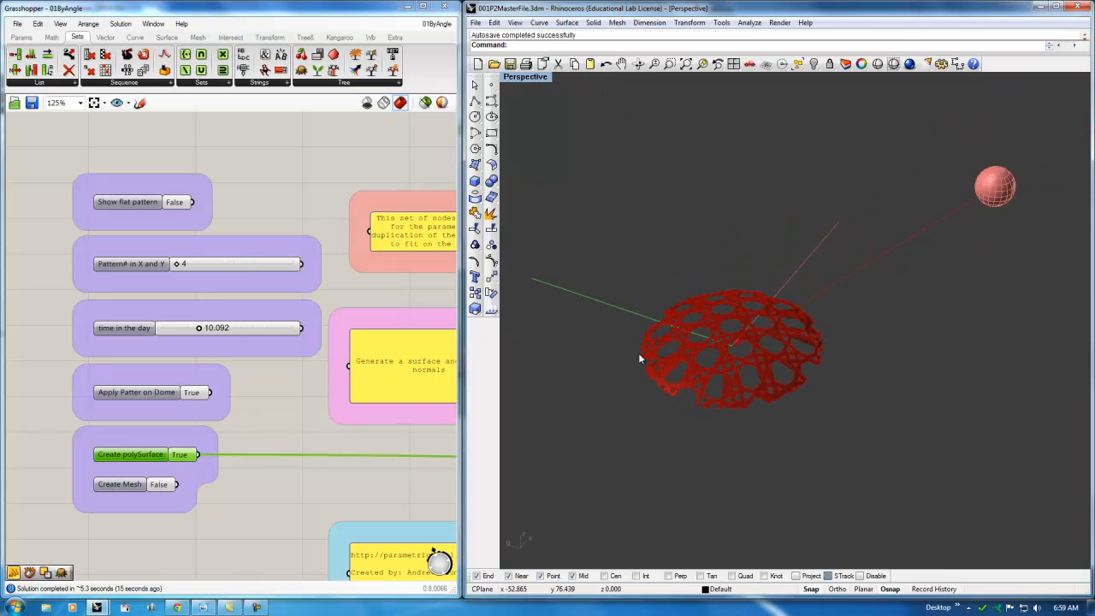
{"action": "left_click", "coordinate": [270, 390]}
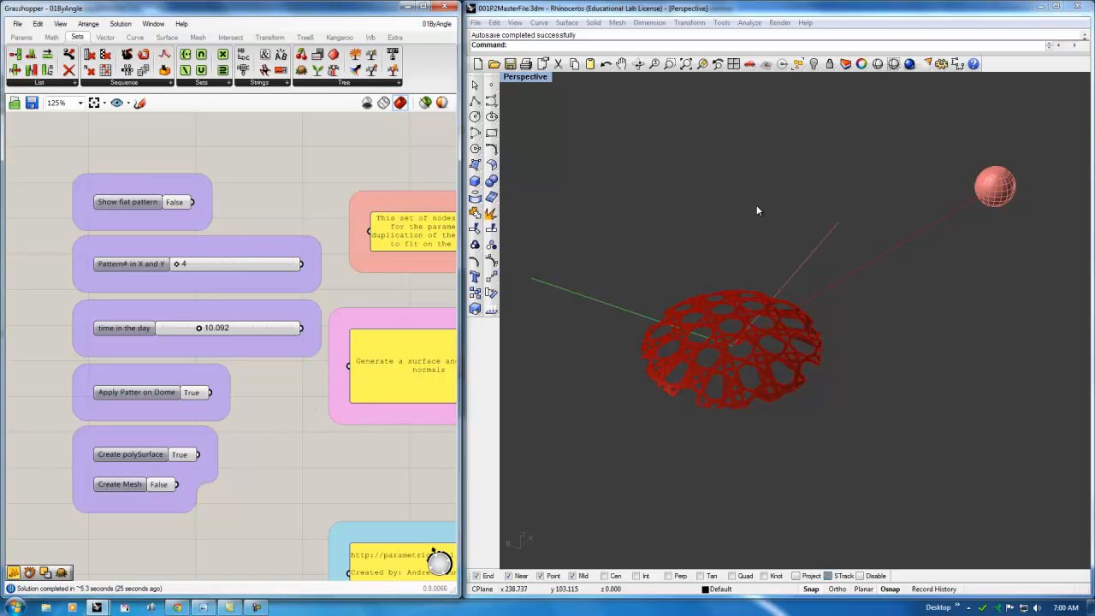
{"action": "mouse_move", "coordinate": [777, 318]}
{"action": "right_mouse_down"}
{"action": "mouse_move", "coordinate": [735, 340]}
{"action": "mouse_move", "coordinate": [775, 322]}
{"action": "right_mouse_up"}
{"action": "scroll", "coordinate": [735, 340], "scroll_direction": "up", "scroll_amount": 6}
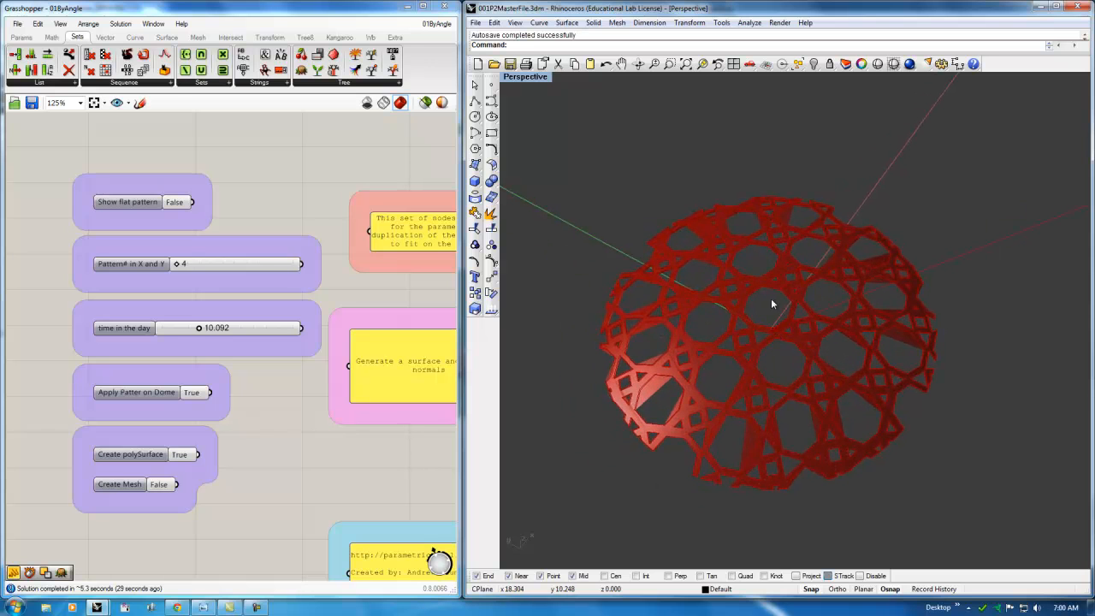